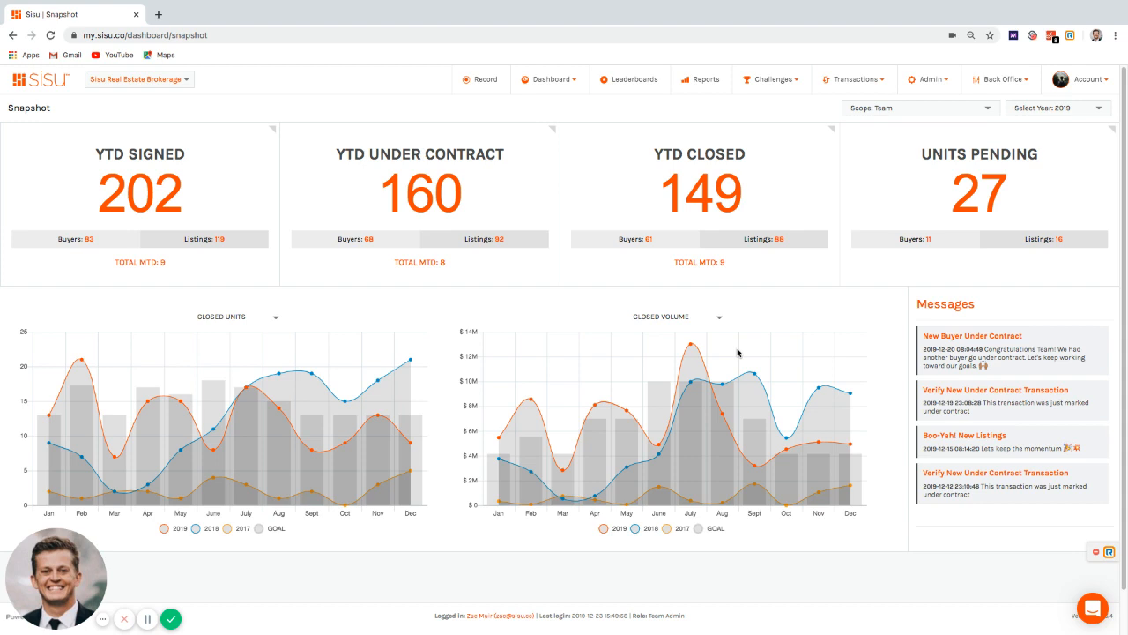
Hide the 2017 and 2018 series in the Closed Units chart on the Snapshot dashboard
left_click(556, 86)
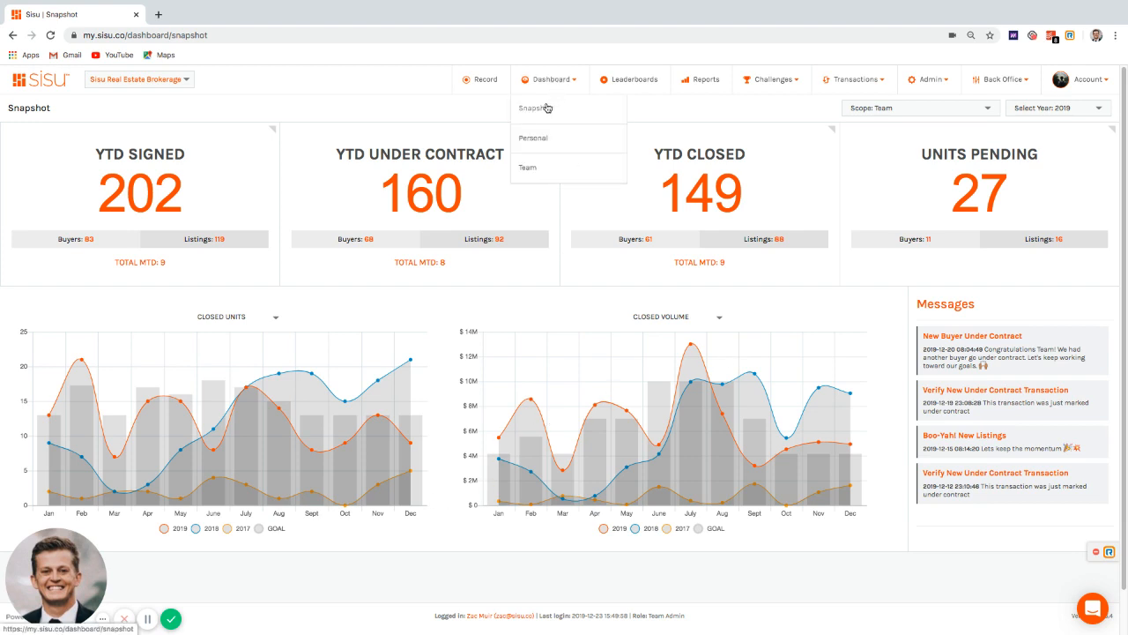
left_click(243, 529)
left_click(212, 529)
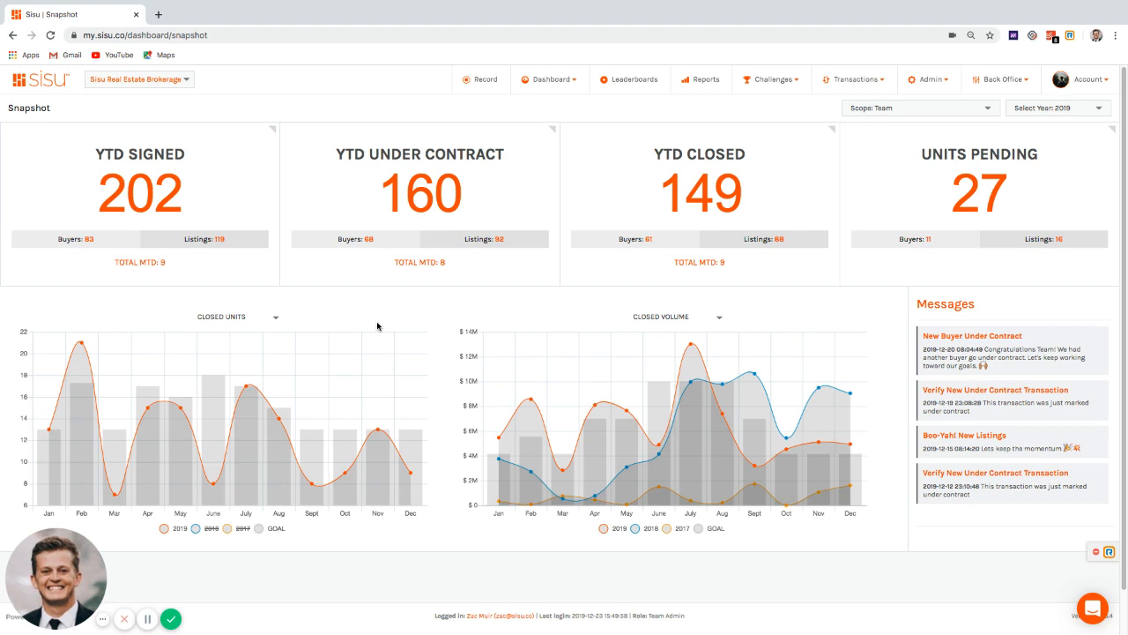
Open the Team dashboard and review its year-to-date metrics, buyer and listing funnels, and activity totals
left_click(549, 80)
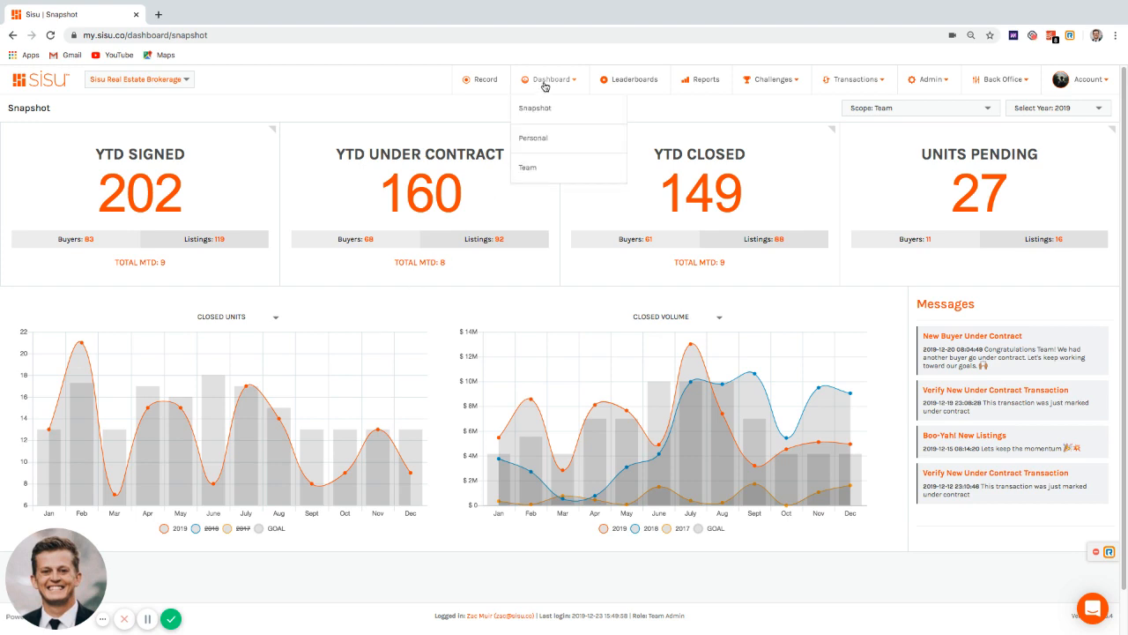
left_click(526, 166)
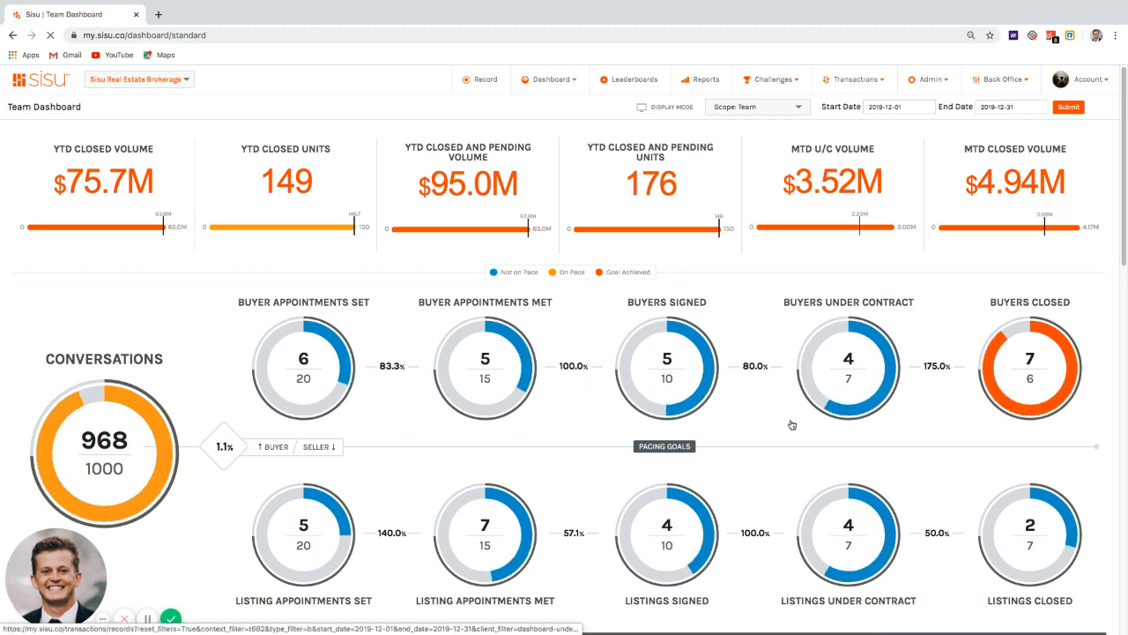
scroll(996, 460, "down", 3)
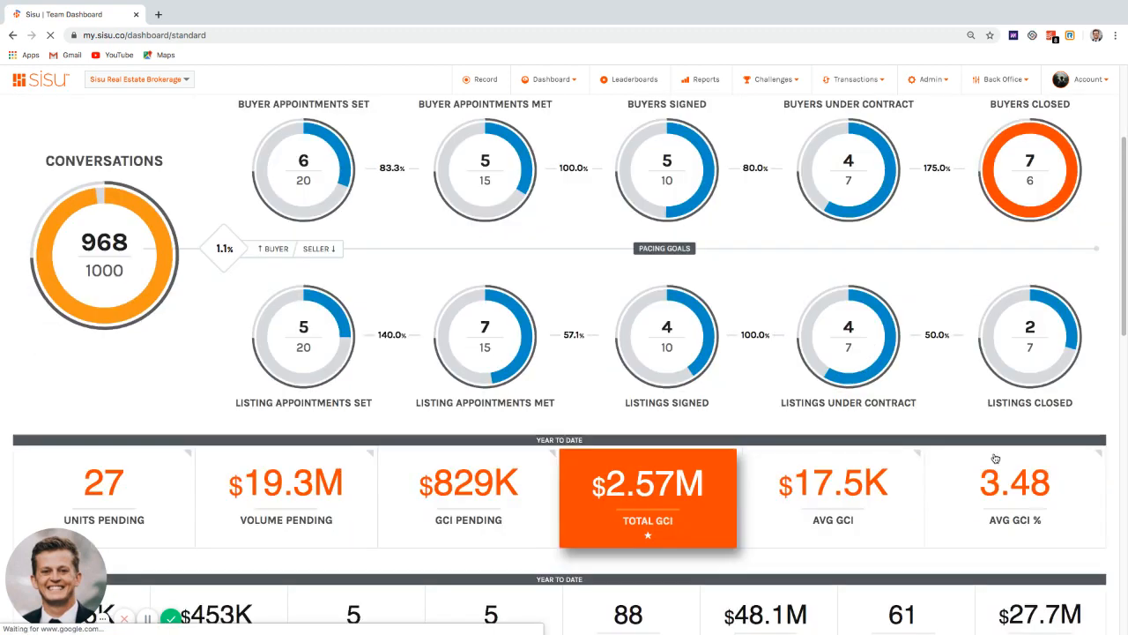
scroll(781, 441, "down", 1)
scroll(633, 503, "down", 3)
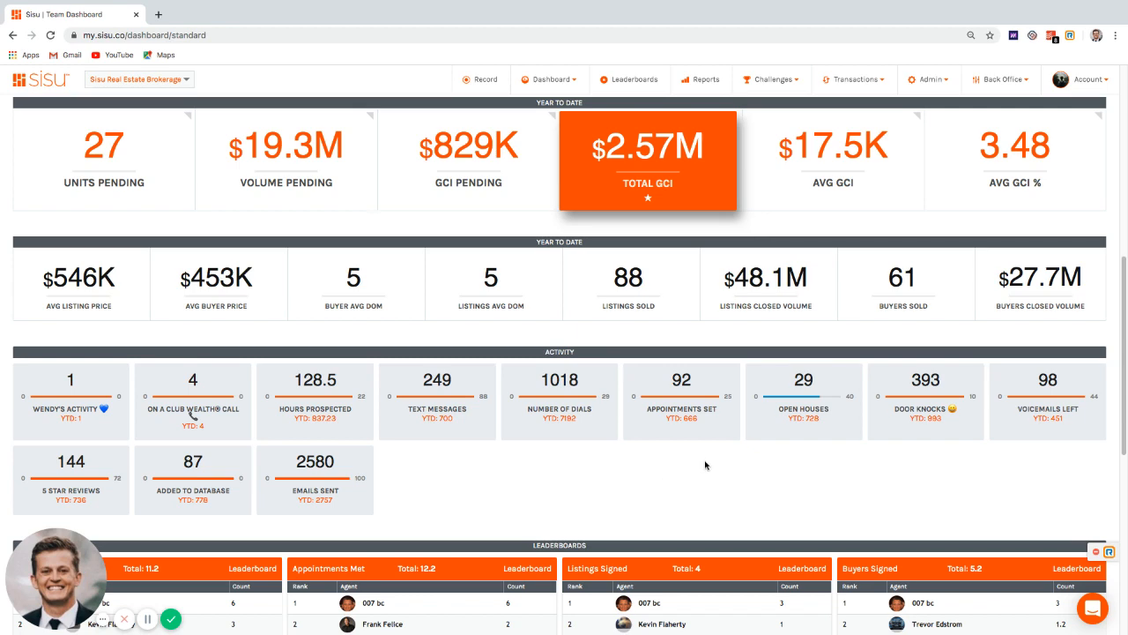
scroll(704, 465, "up", 5)
scroll(705, 465, "up", 1)
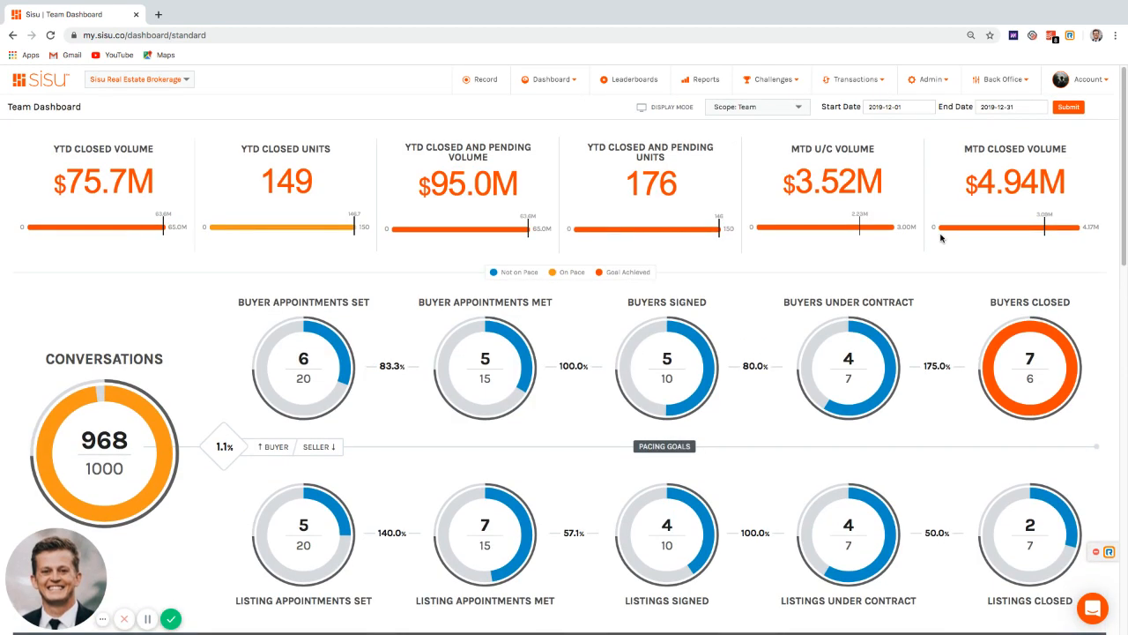
Open the account's Goals page and view the scopes for which goals can be set
left_click(1089, 84)
left_click(1026, 140)
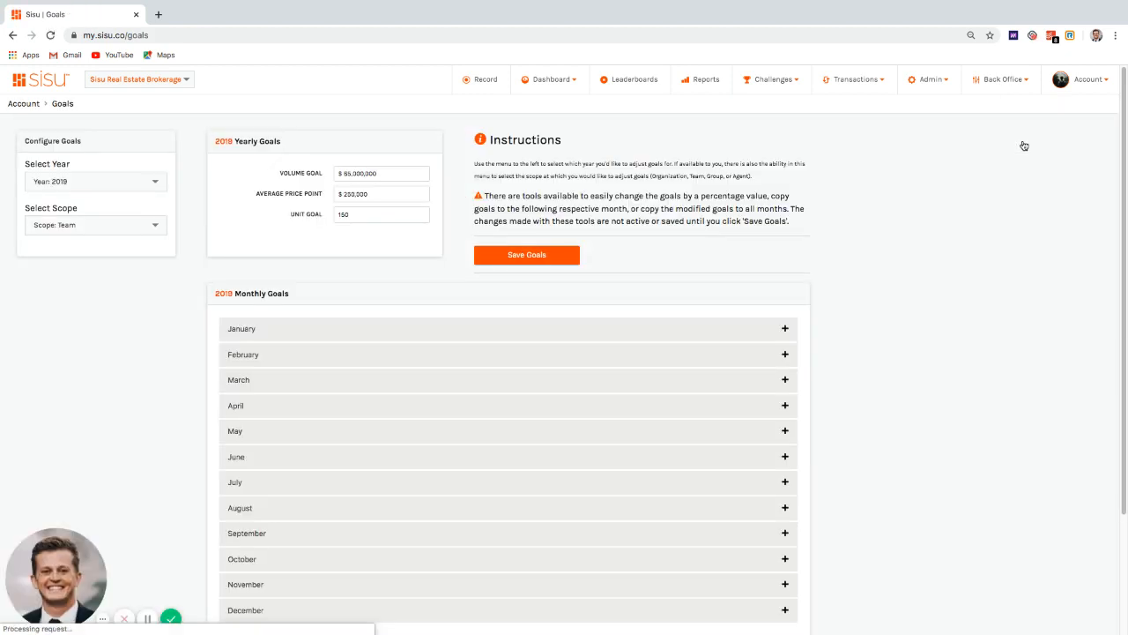
left_click(97, 227)
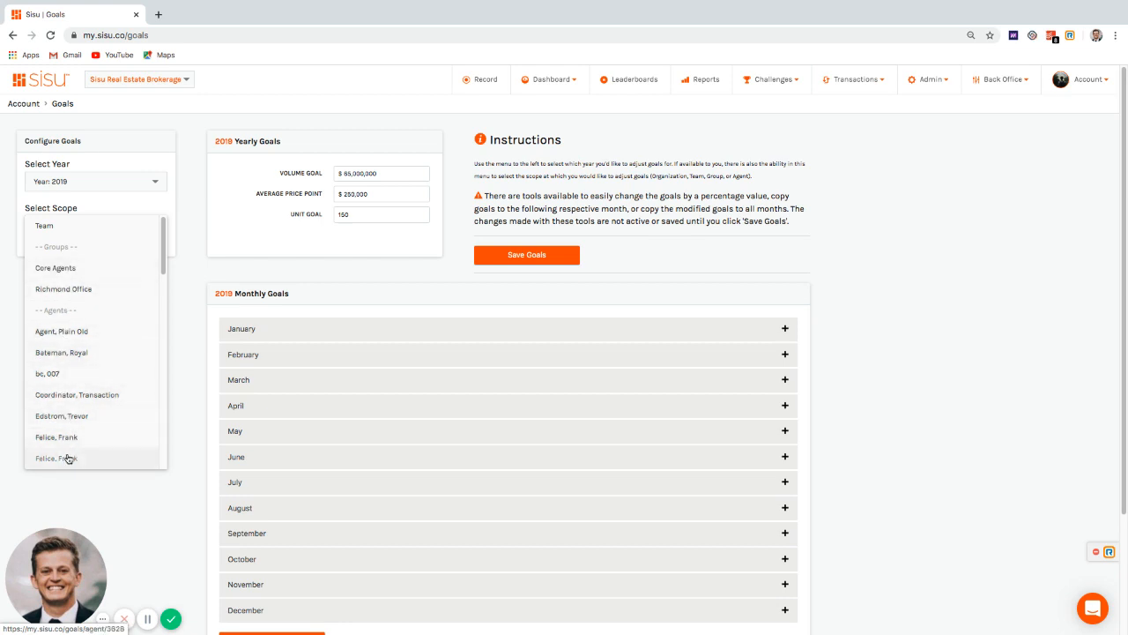
left_click(182, 289)
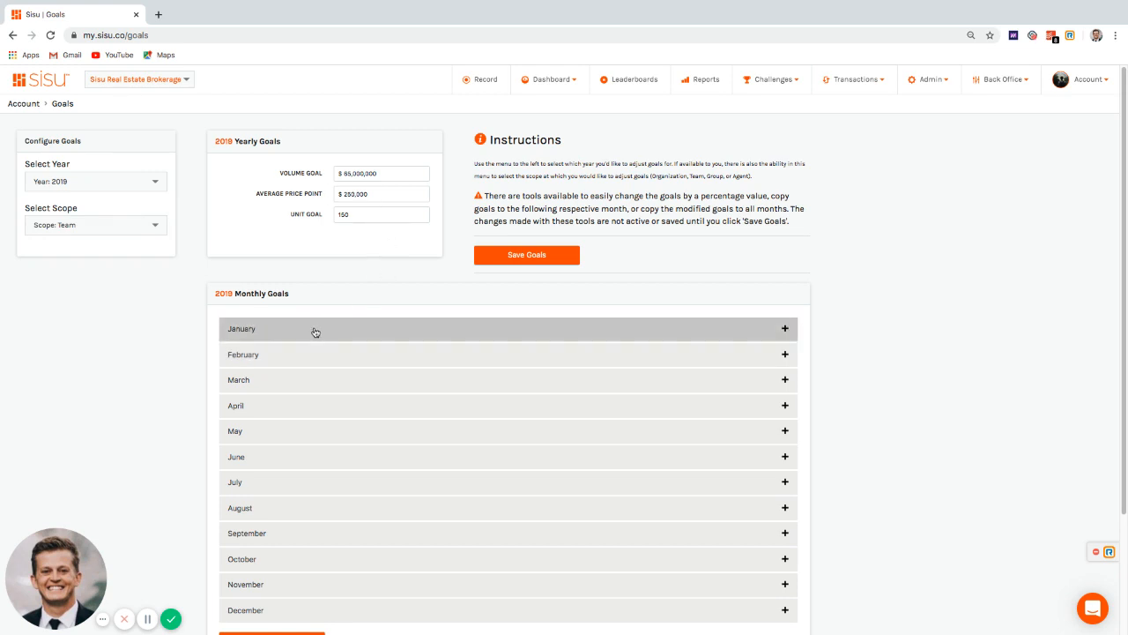
Expand the January monthly goals and examine the production and activity goals alongside the yearly goals
left_click(315, 332)
scroll(373, 315, "down", 1)
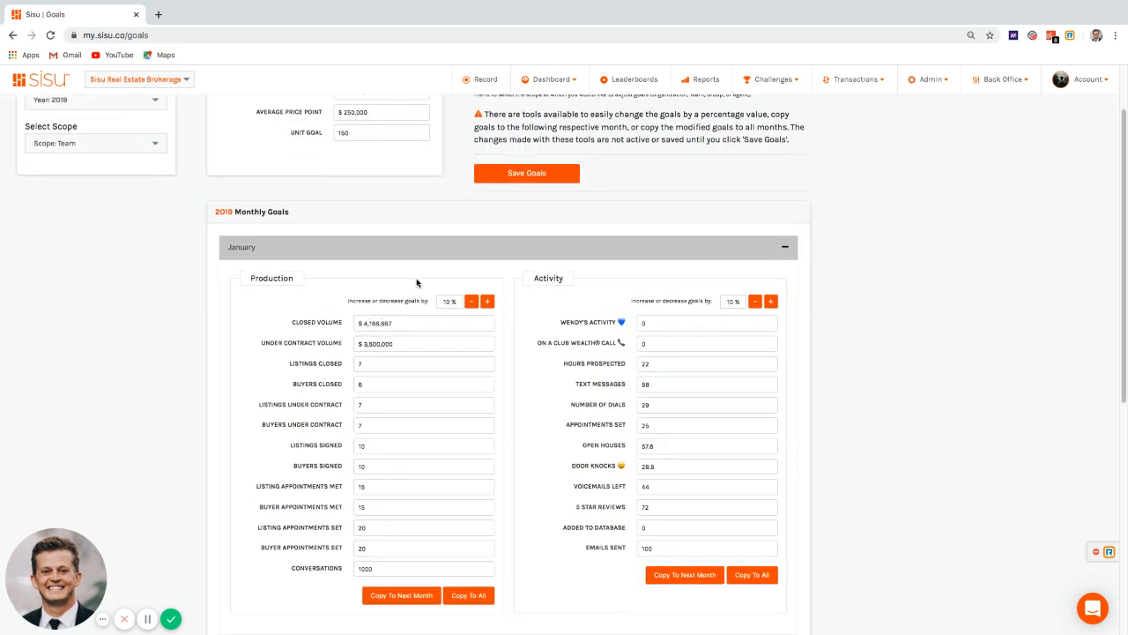
scroll(370, 227, "up", 1)
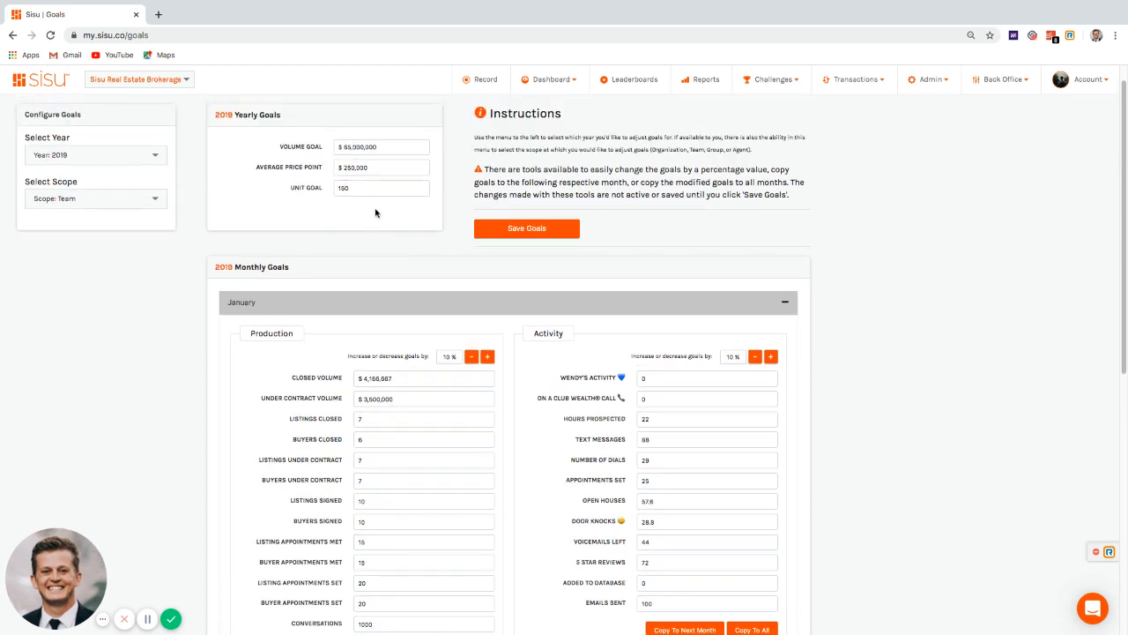
scroll(376, 211, "down", 1)
scroll(361, 238, "down", 2)
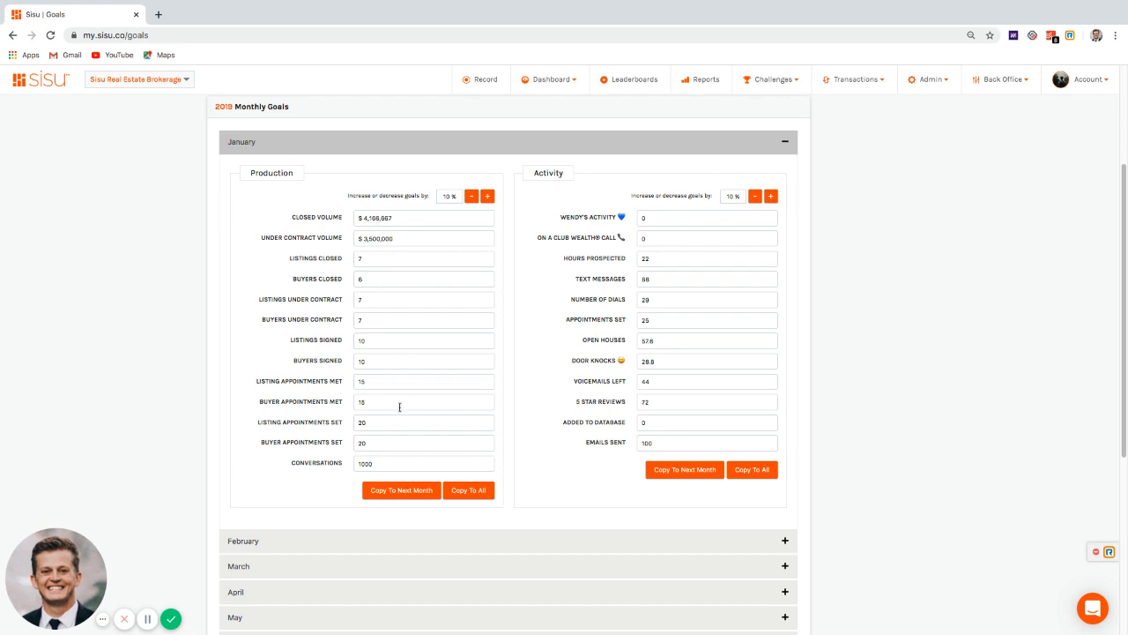
scroll(417, 363, "up", 3)
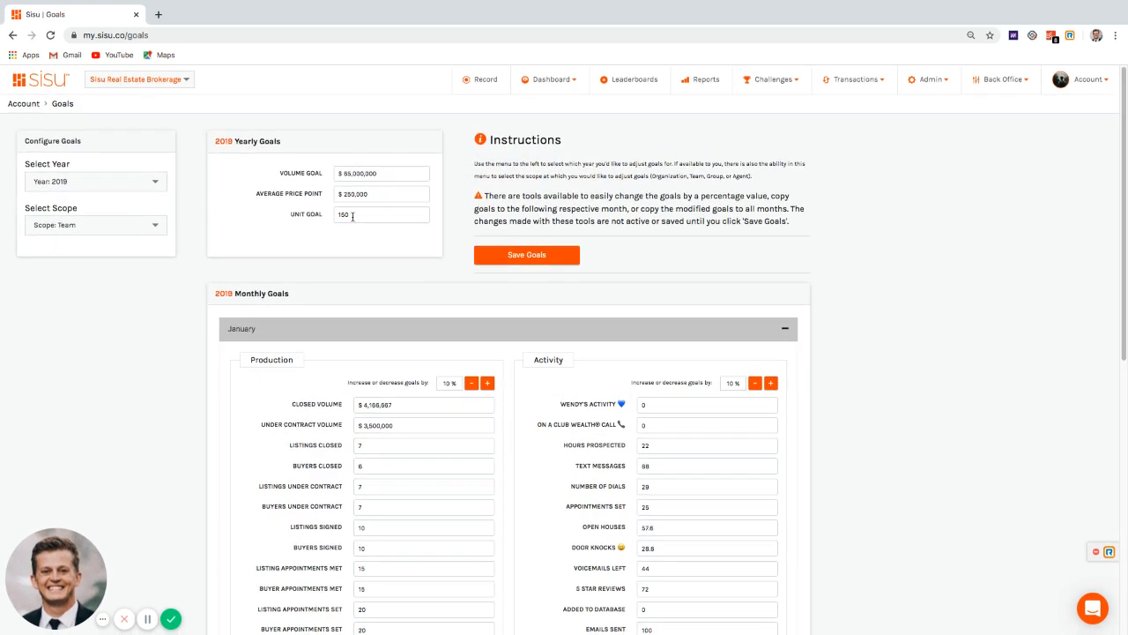
Compare the yearly unit goal with January's targets and examine the options for copying goals to other months and adjusting them by percentage
double_click(353, 215)
scroll(370, 346, "down", 2)
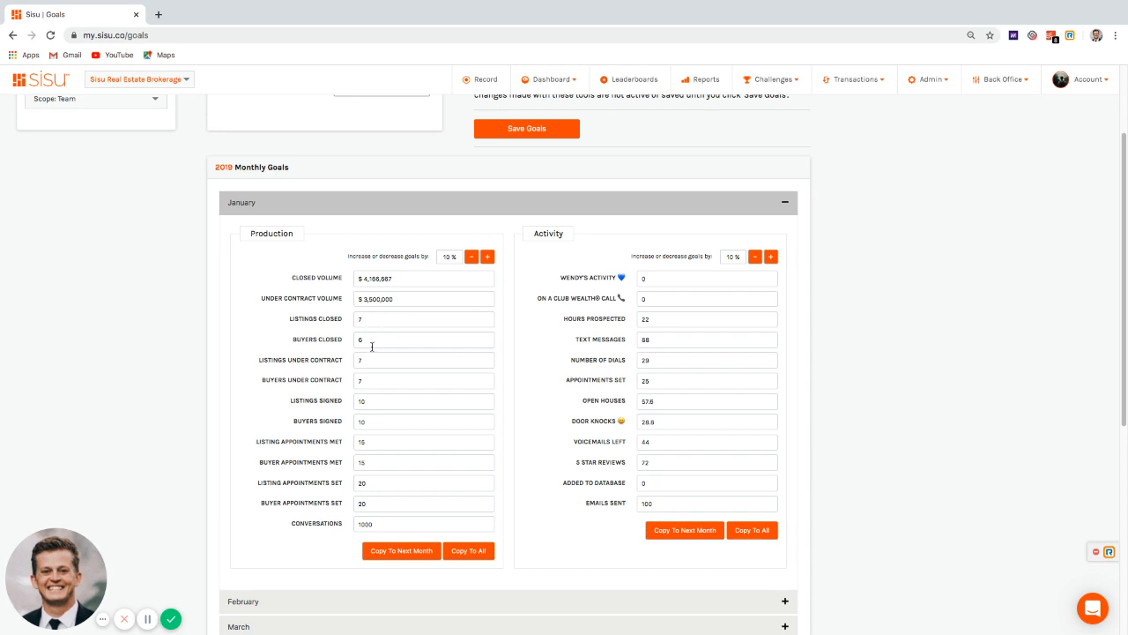
scroll(372, 346, "up", 2)
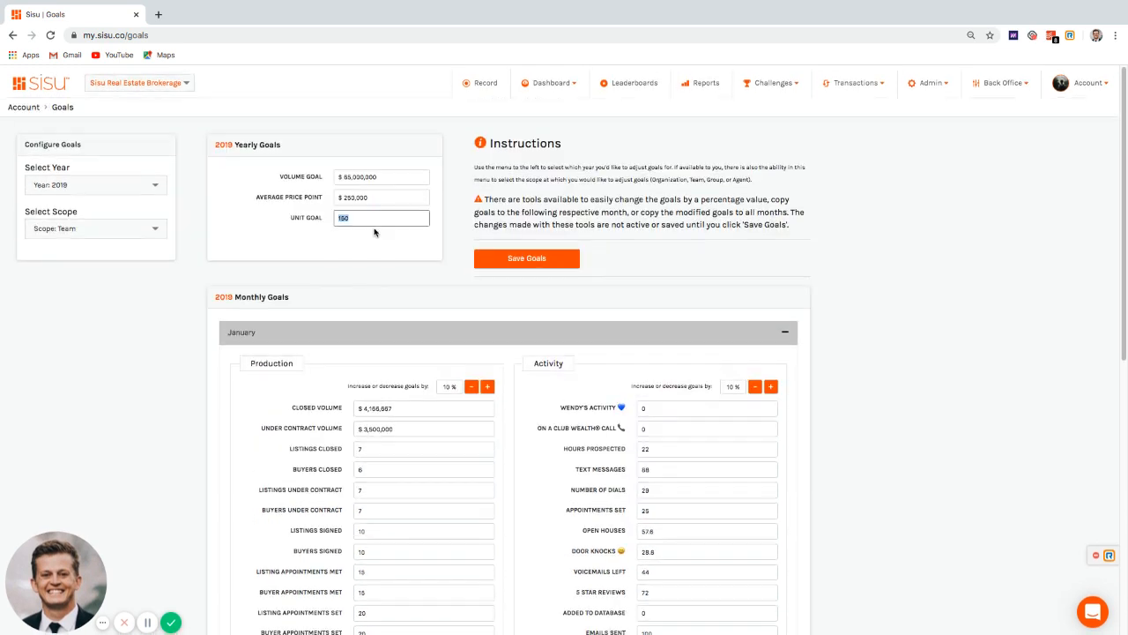
scroll(378, 244, "down", 3)
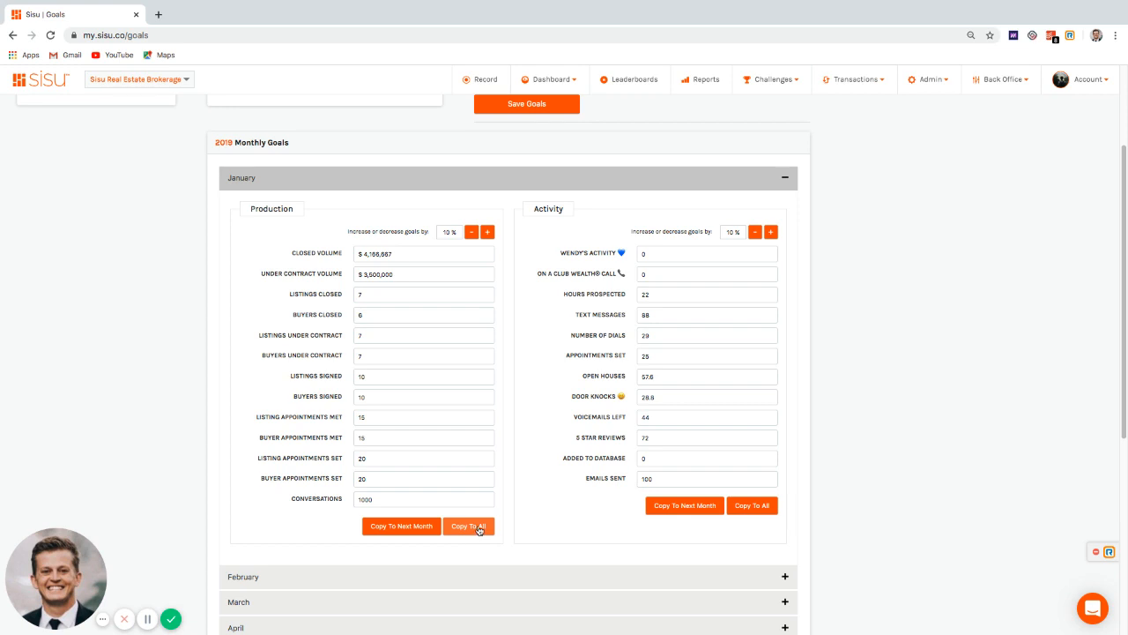
scroll(405, 415, "down", 5)
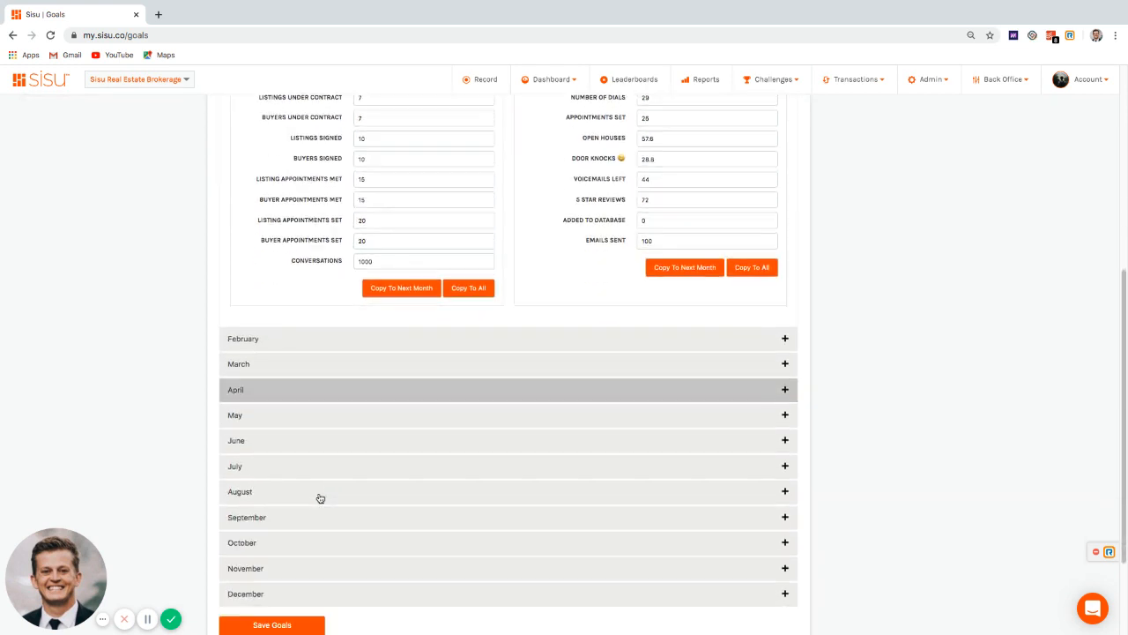
scroll(320, 498, "down", 1)
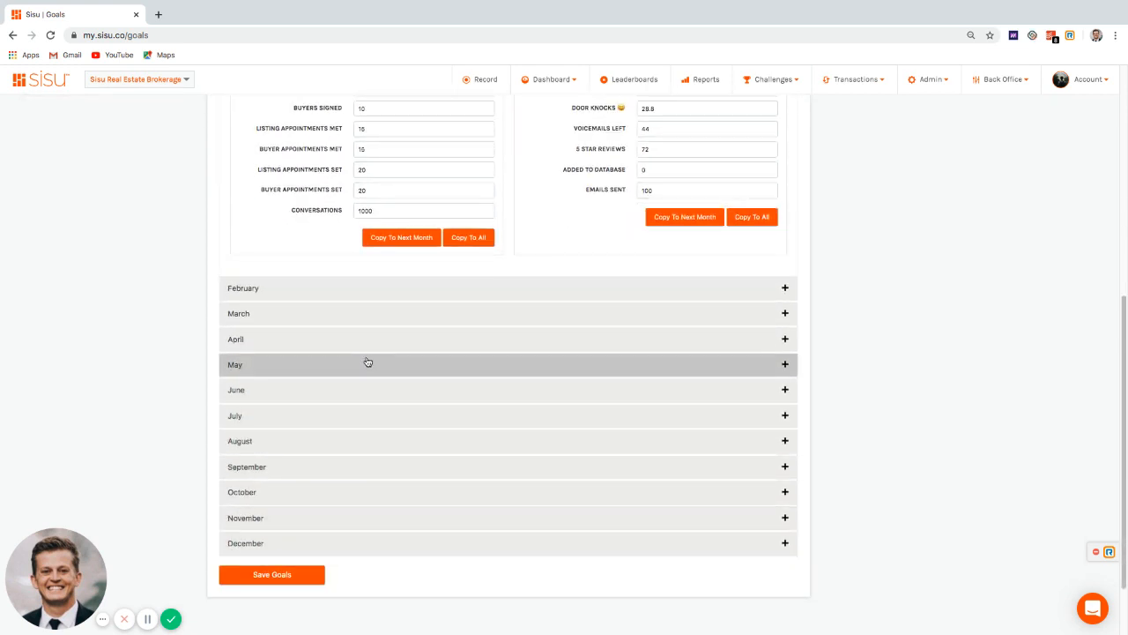
scroll(367, 363, "up", 5)
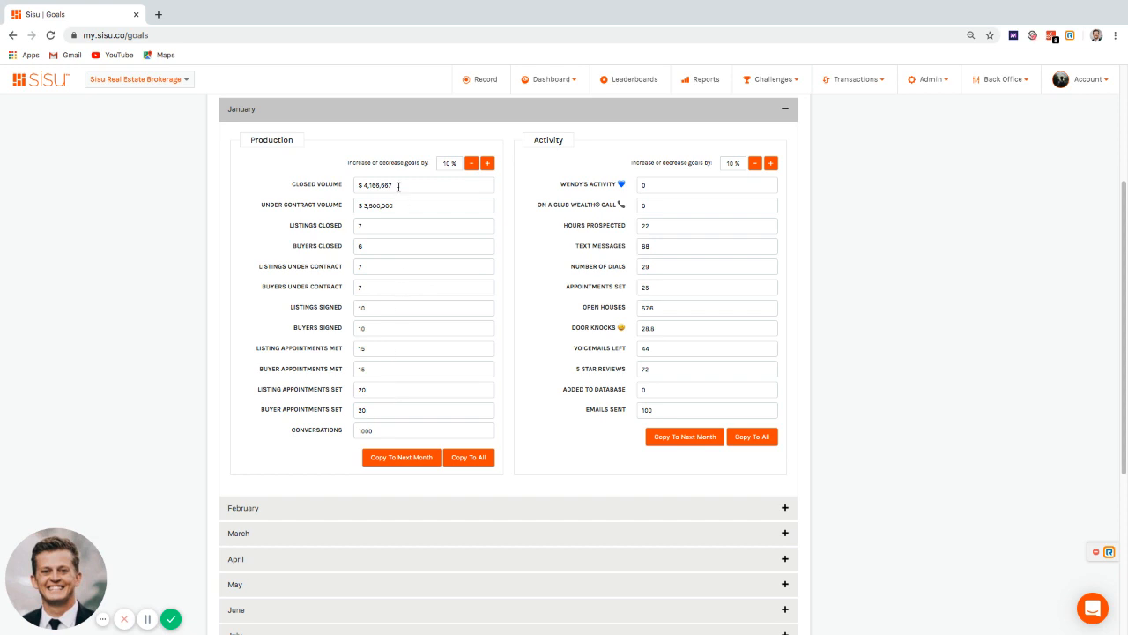
scroll(378, 286, "up", 1)
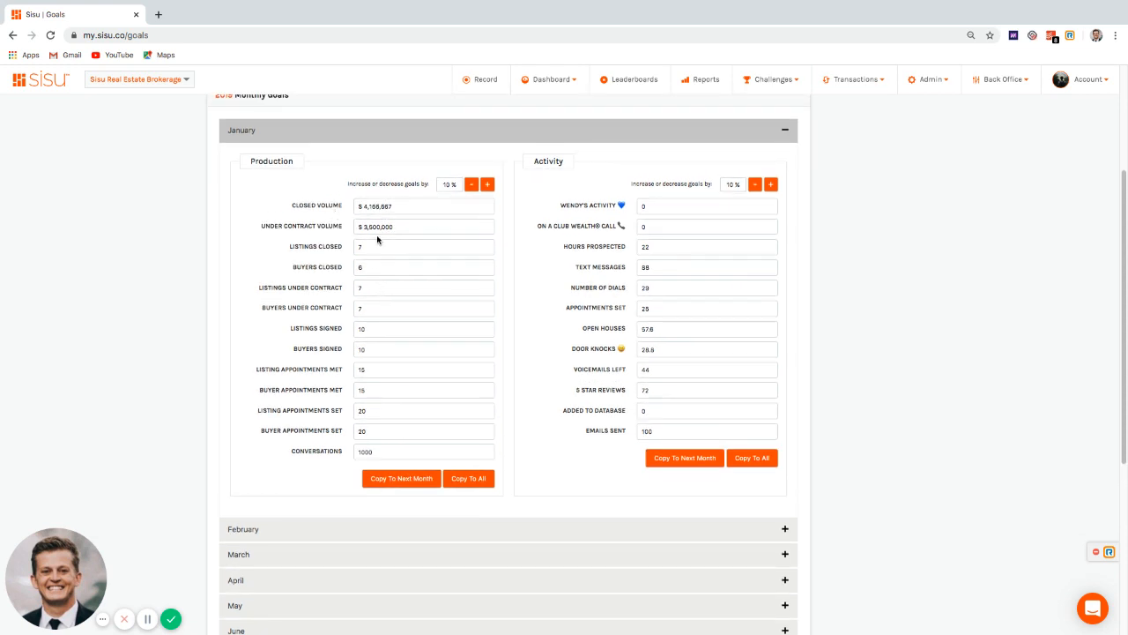
left_click_drag(348, 183, 429, 184)
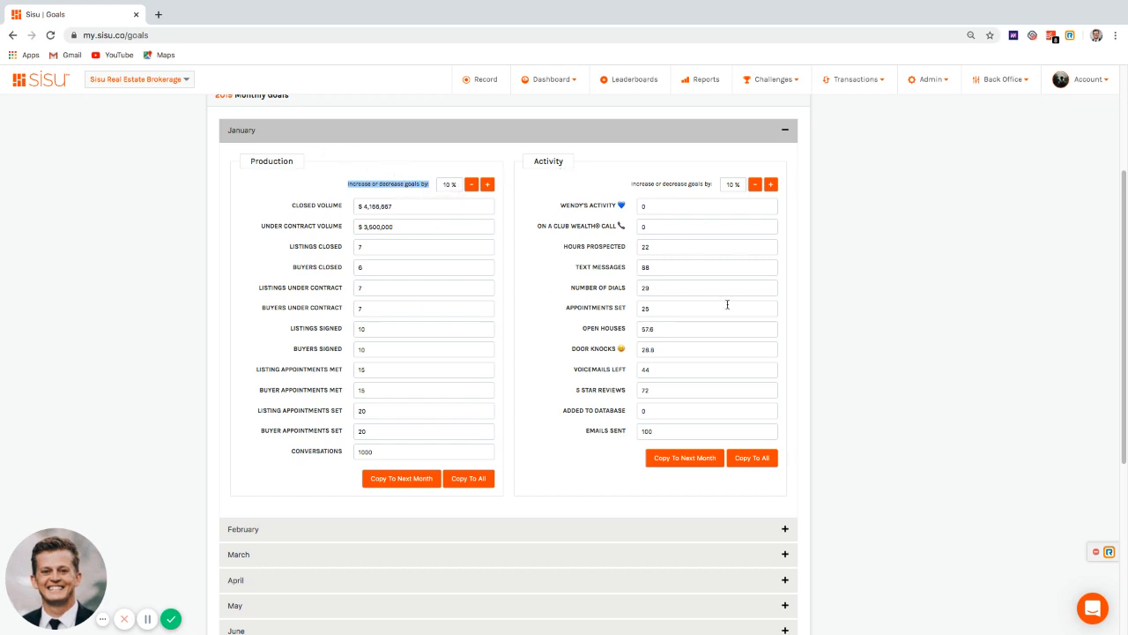
Start the Goal Calculator and choose to calculate personal goals
left_click(1082, 88)
left_click(1045, 257)
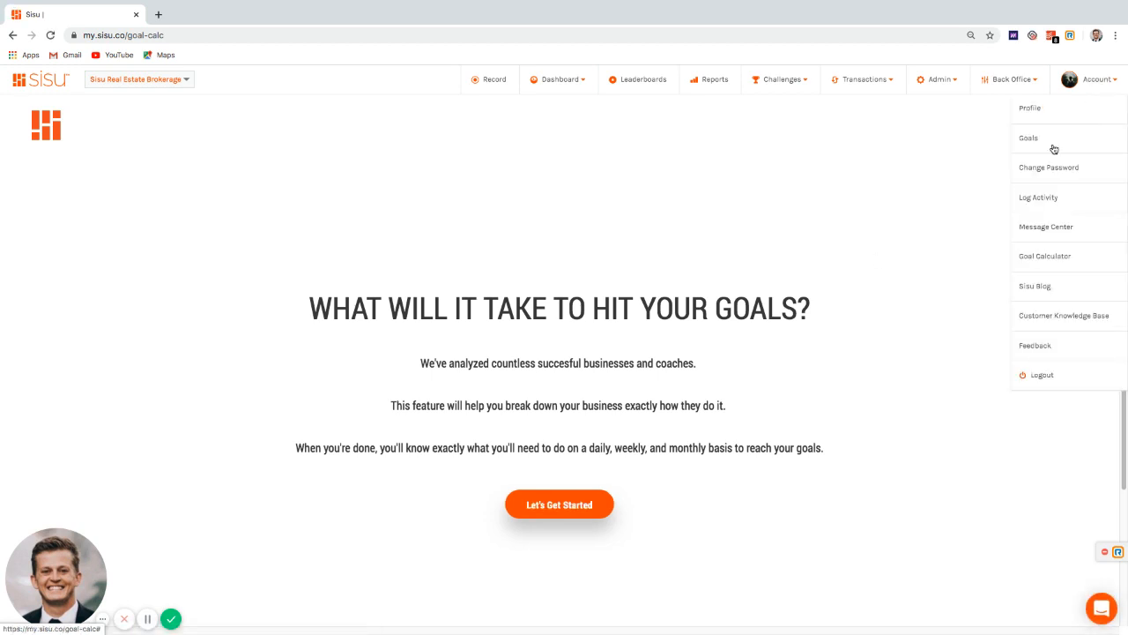
left_click(591, 511)
left_click(330, 440)
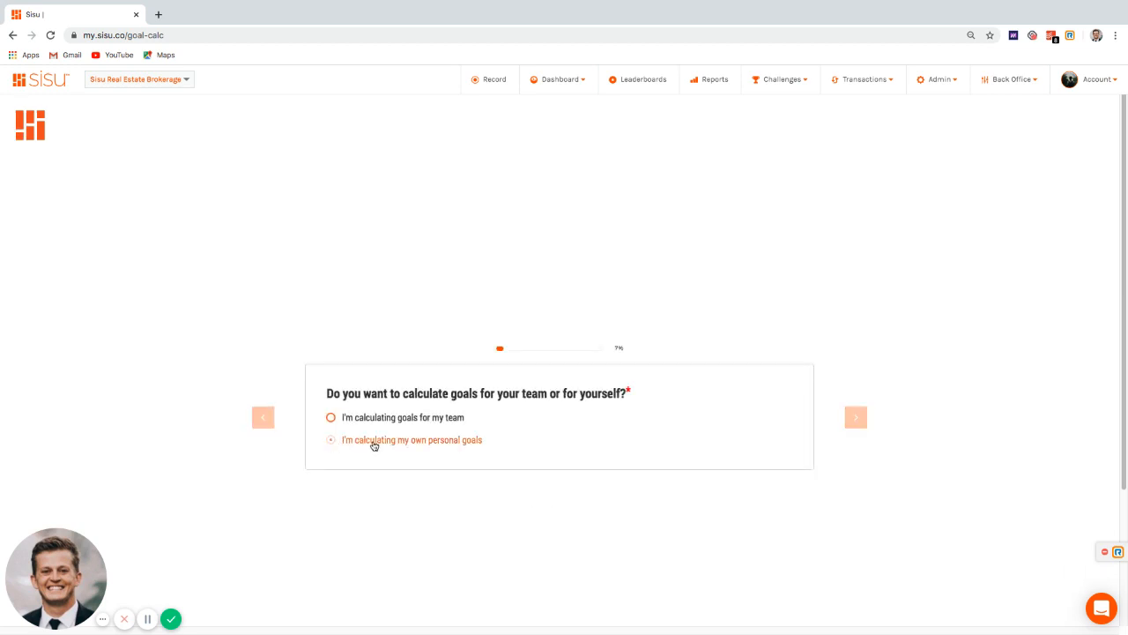
Enter $100,000 as the desired yearly income and $250,000 as the average transaction size
left_click(423, 451)
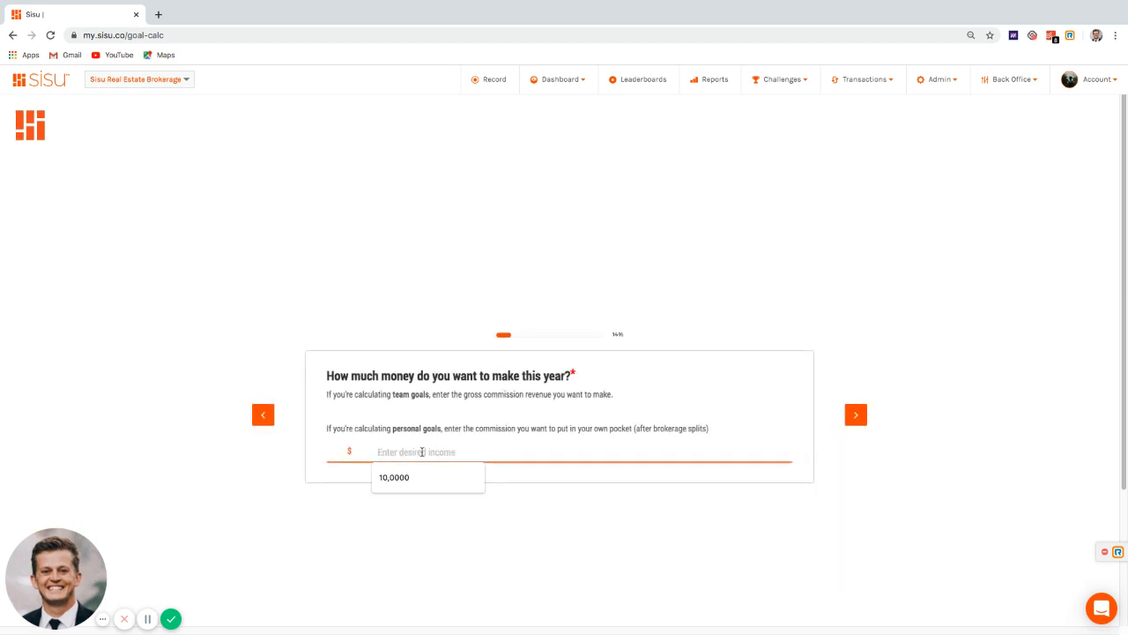
type("10000")
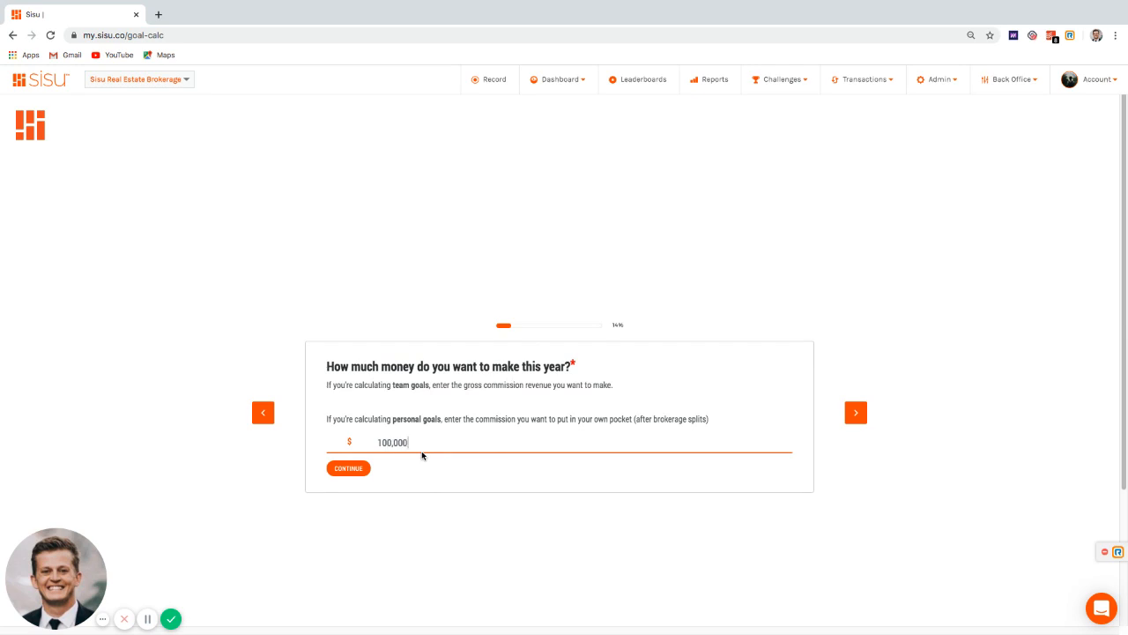
left_click(351, 469)
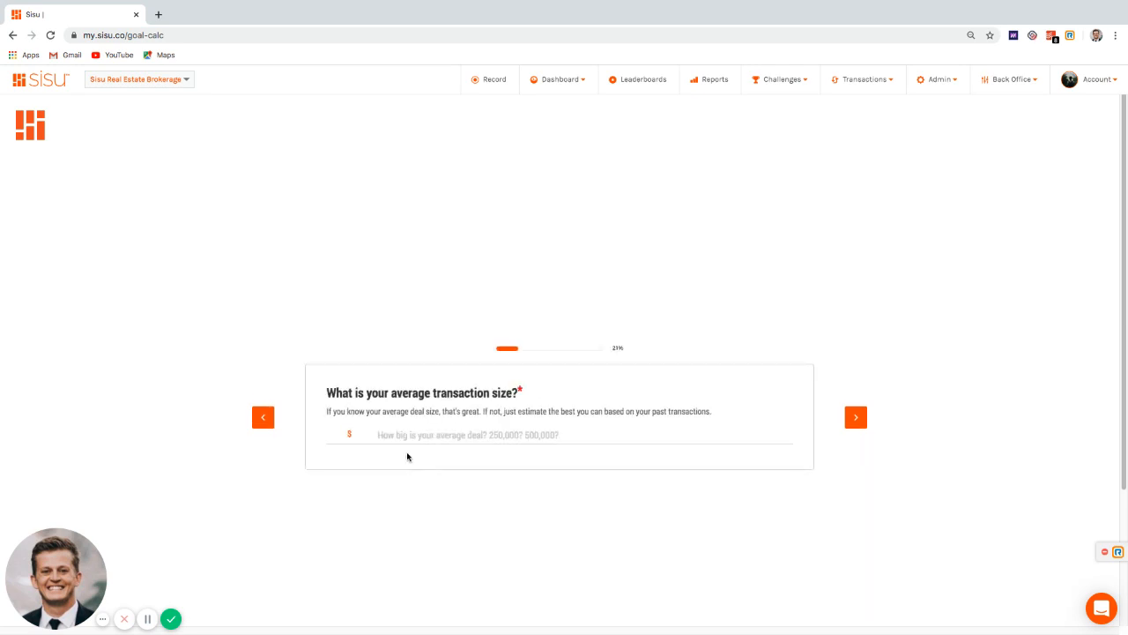
left_click(397, 435)
type("2500")
type("000")
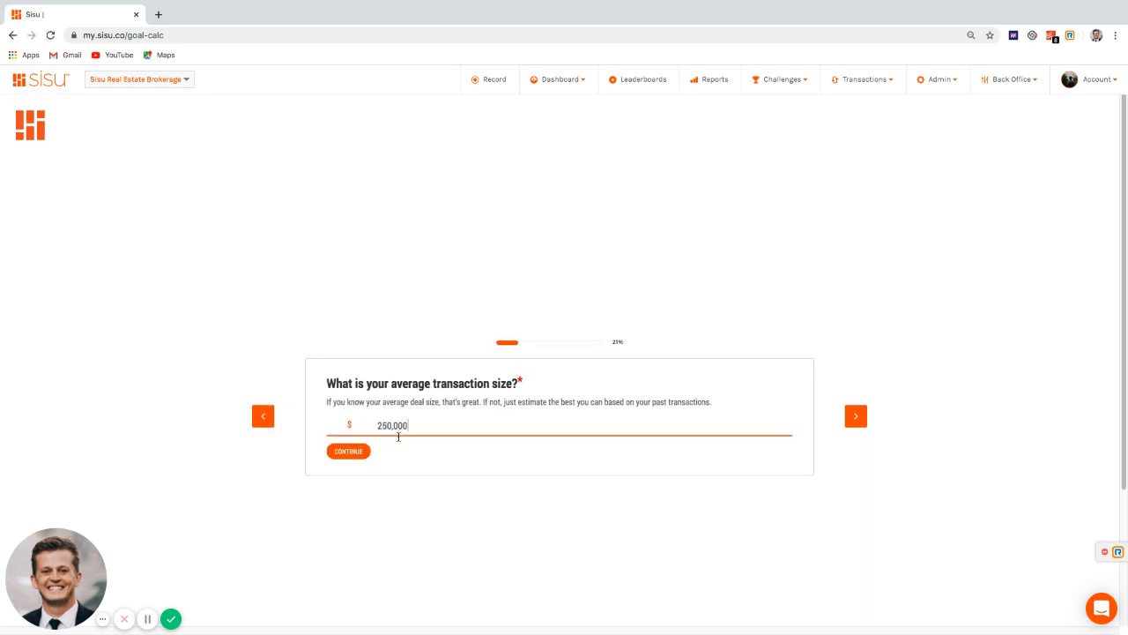
left_click(349, 453)
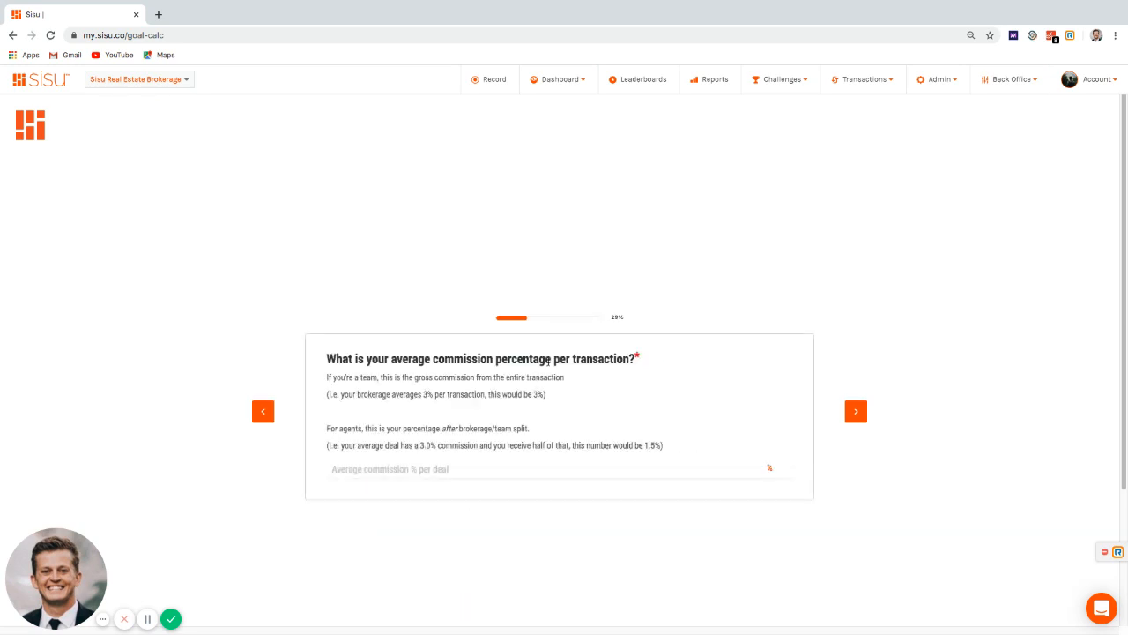
Review the commission question's guidance and submit 1.4% as the average commission per transaction
left_click_drag(640, 357, 326, 357)
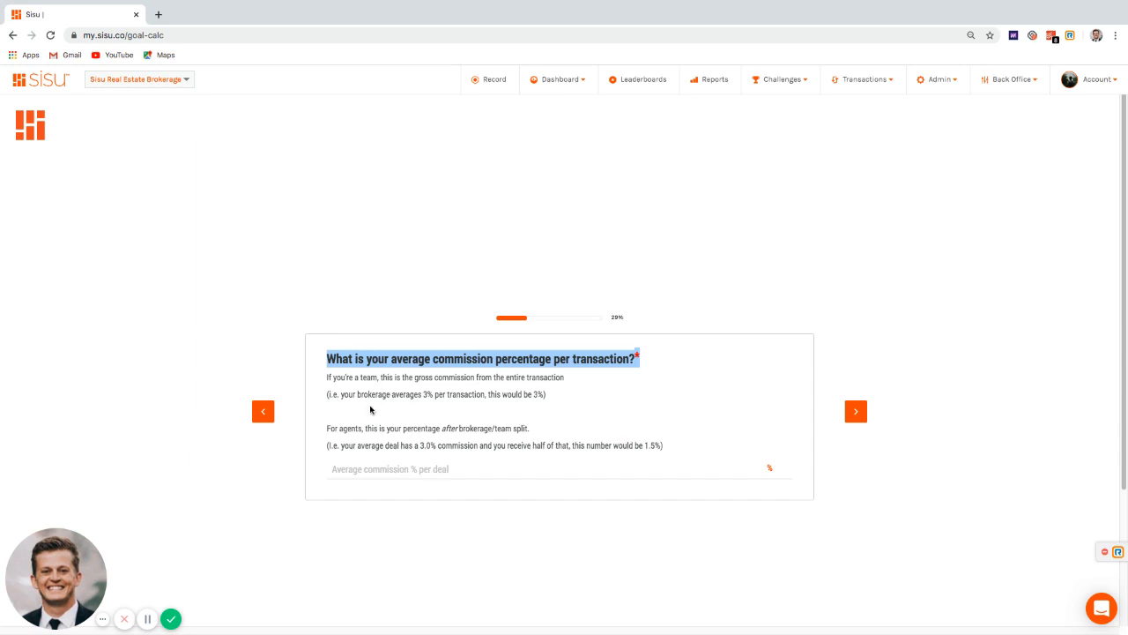
left_click_drag(549, 428, 323, 433)
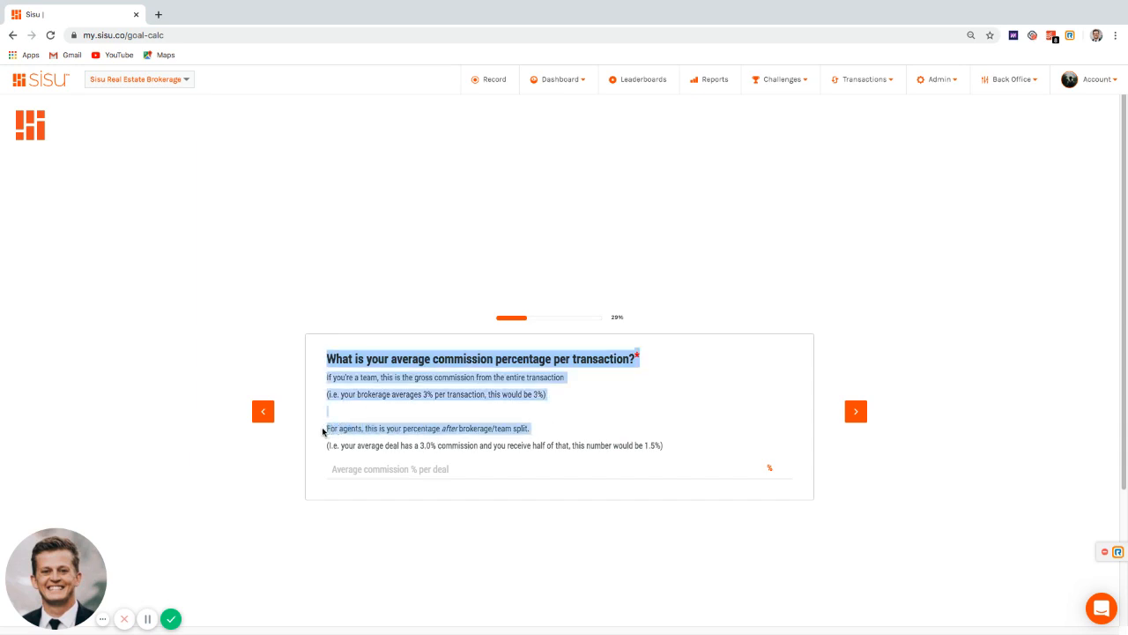
left_click(584, 414)
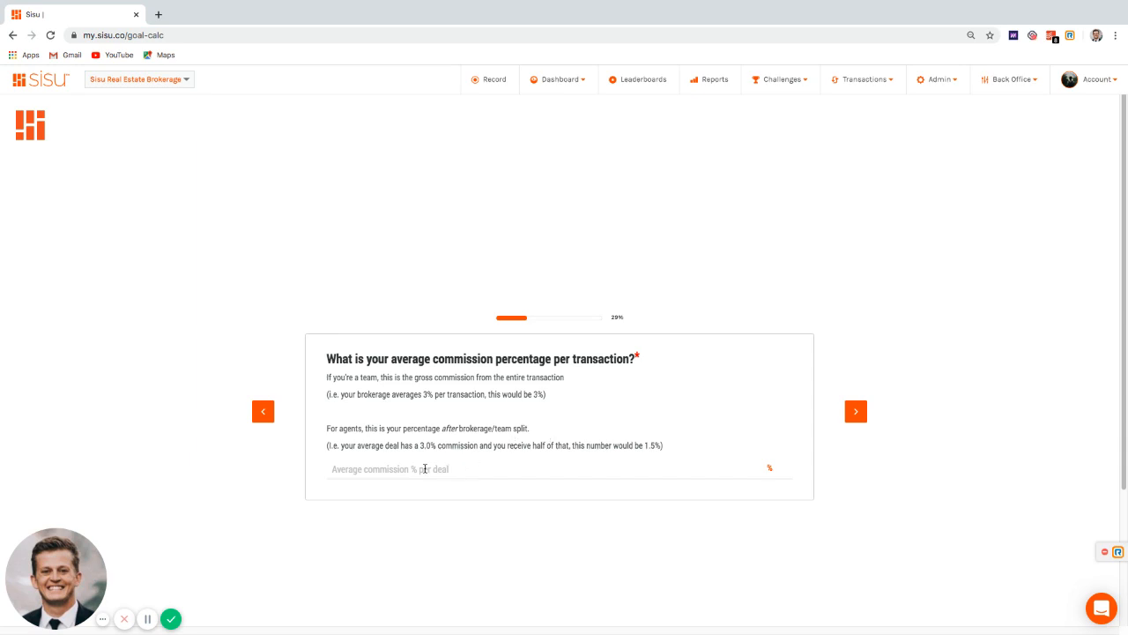
left_click(425, 469)
type("1.4")
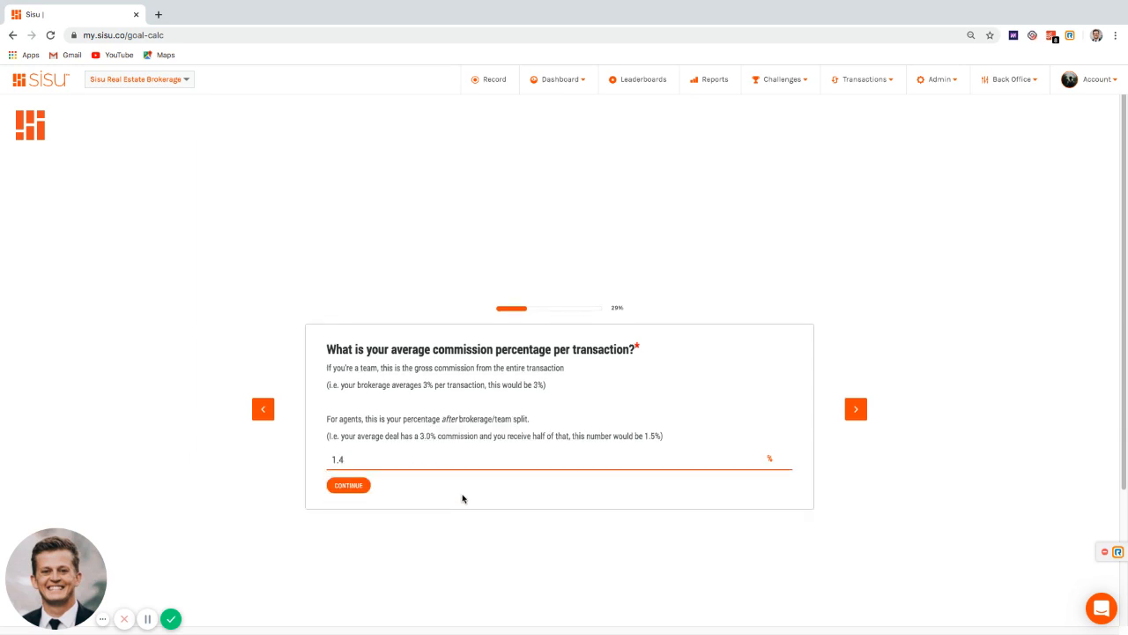
left_click(461, 538)
left_click(354, 488)
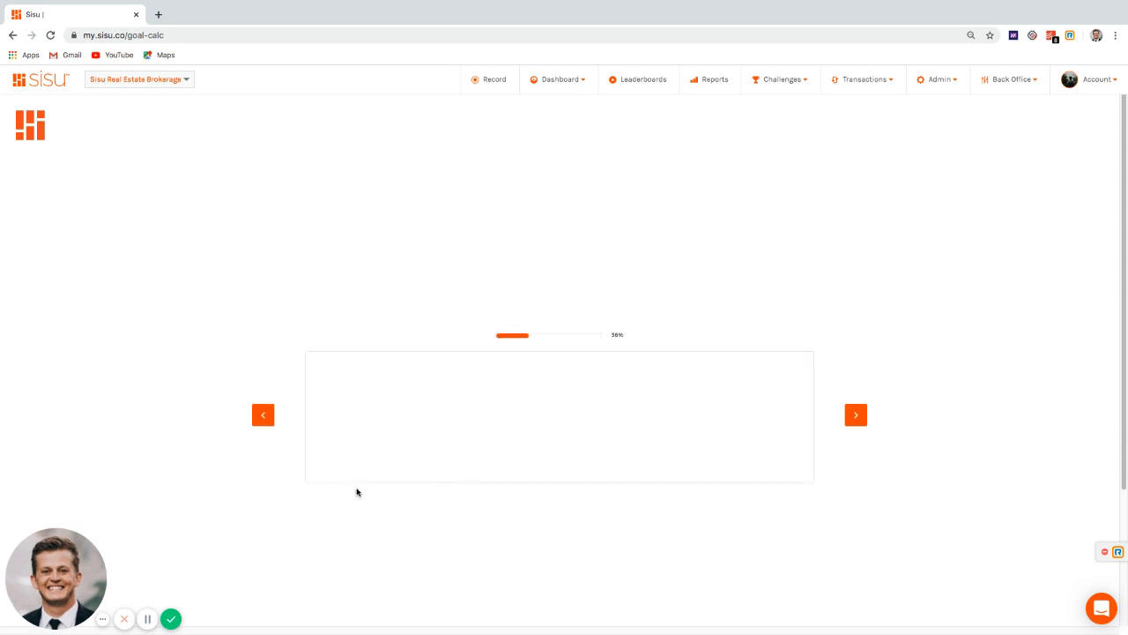
Answer 4 appointments set per 100 contacted leads and submit 100% as the share of closed deals that are listings
left_click(456, 449)
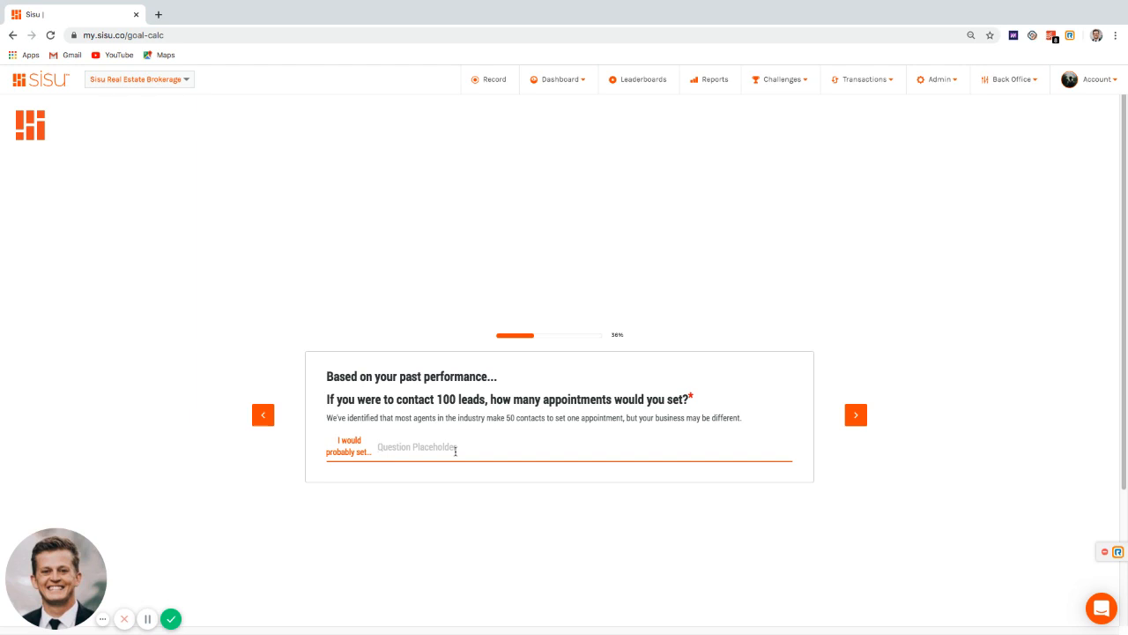
type("4")
left_click(363, 468)
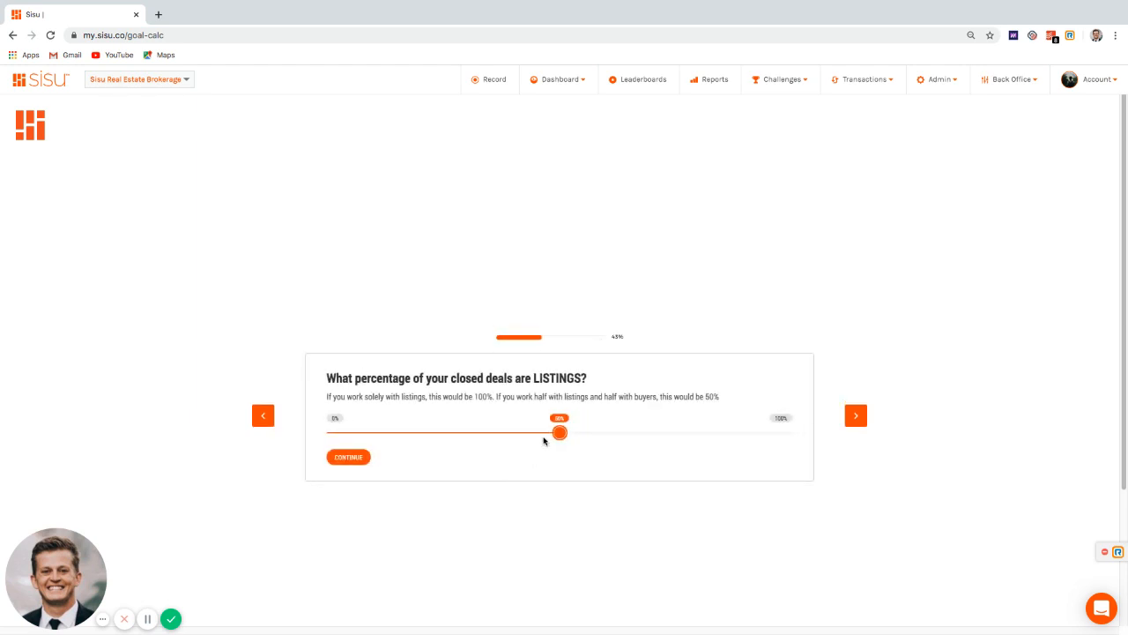
left_click_drag(559, 433, 796, 436)
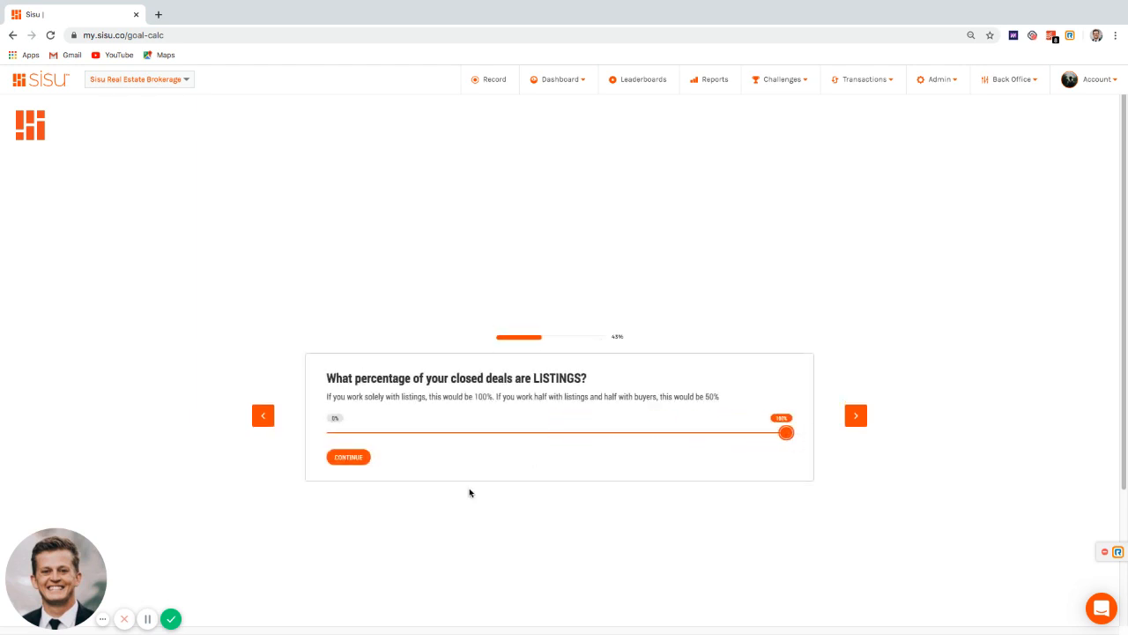
left_click(360, 460)
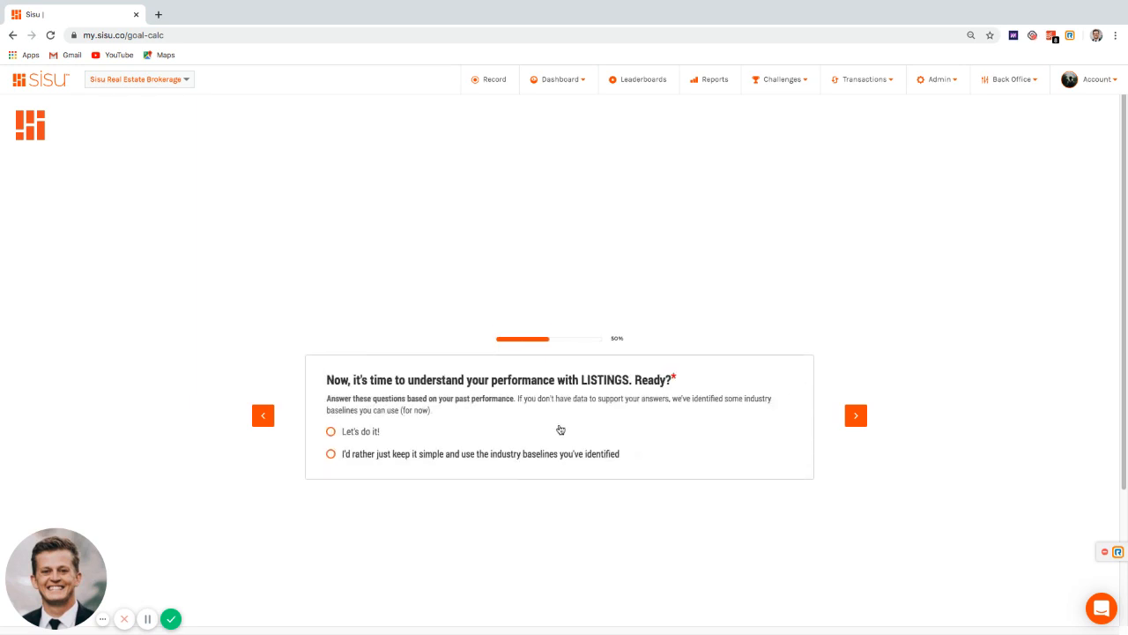
Choose to answer the listing performance questions, submitting 6 signed agreements per 10 appointments, 80% going under contract and 90% eventually closing
left_click(332, 416)
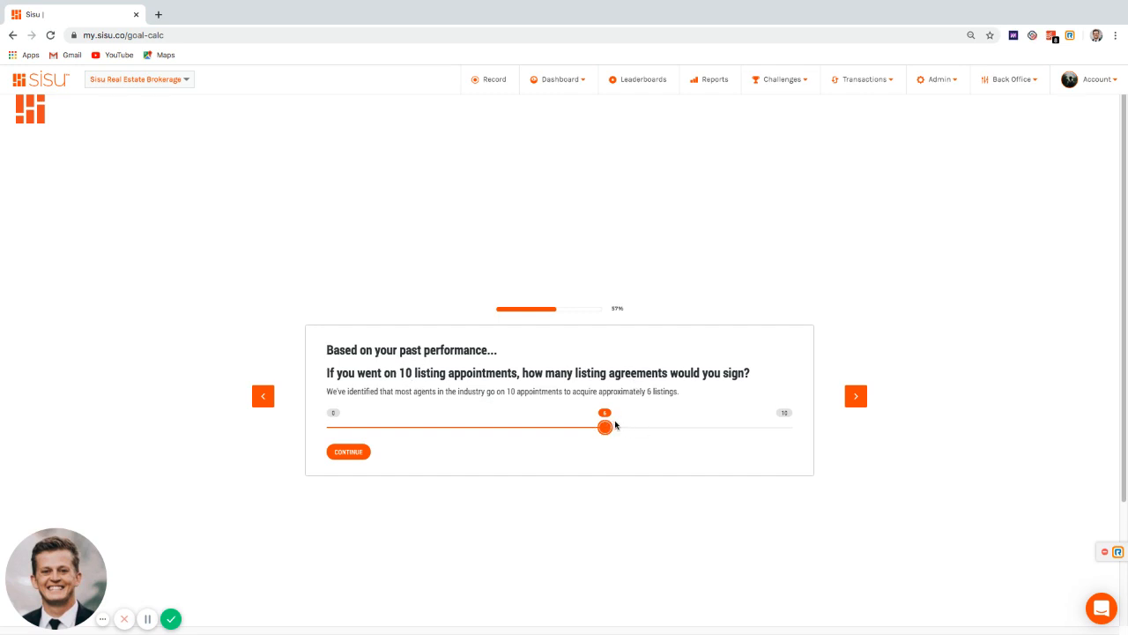
left_click(344, 453)
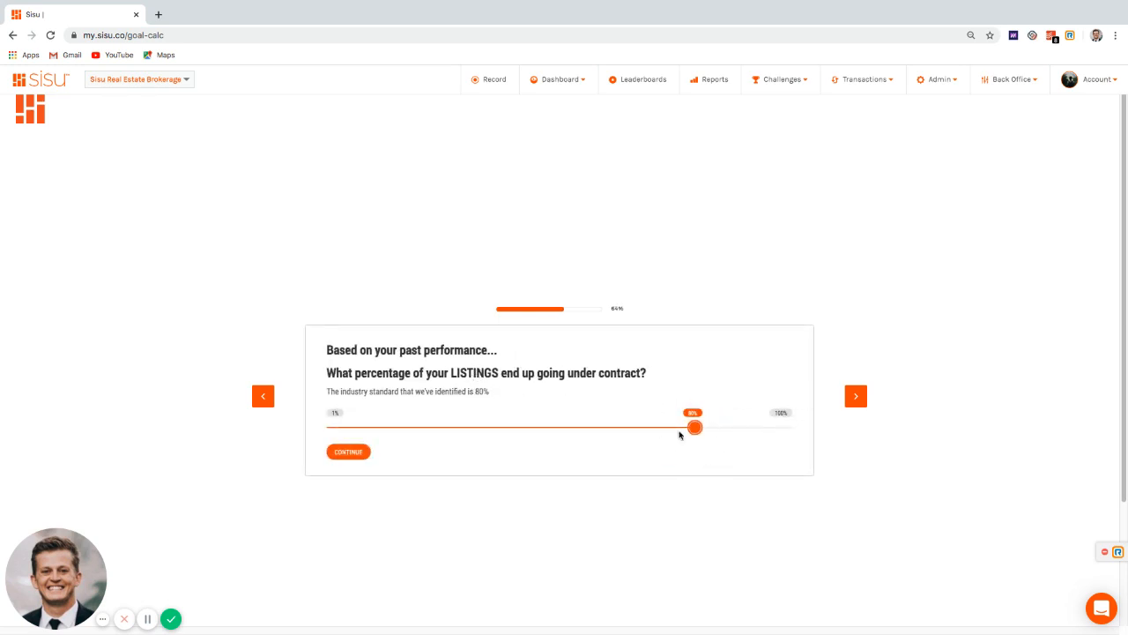
left_click(353, 451)
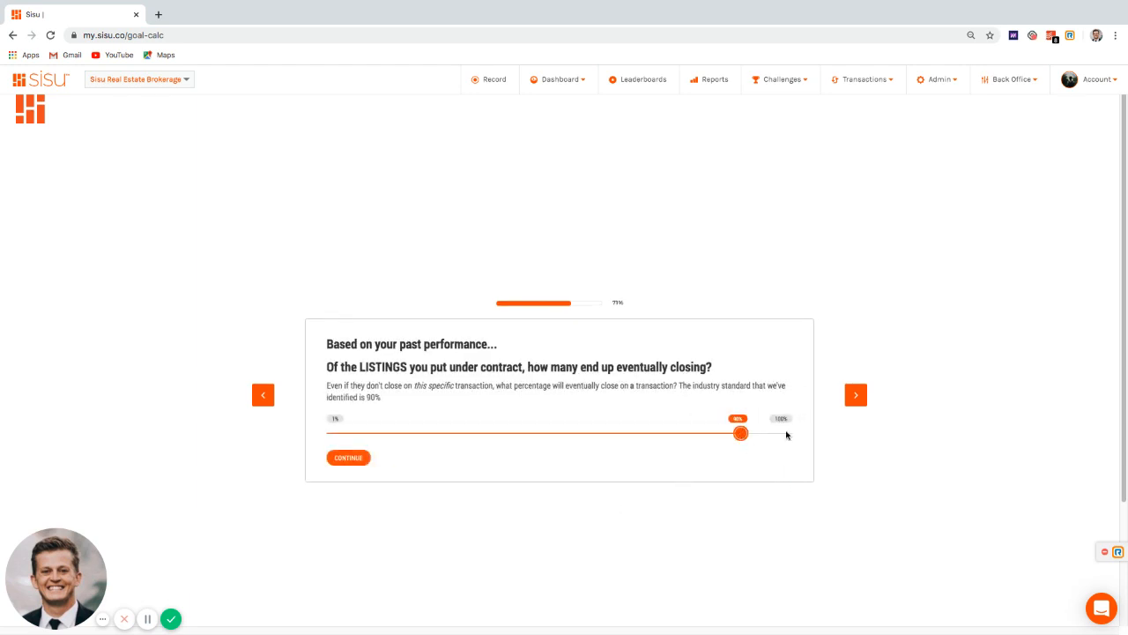
left_click(360, 460)
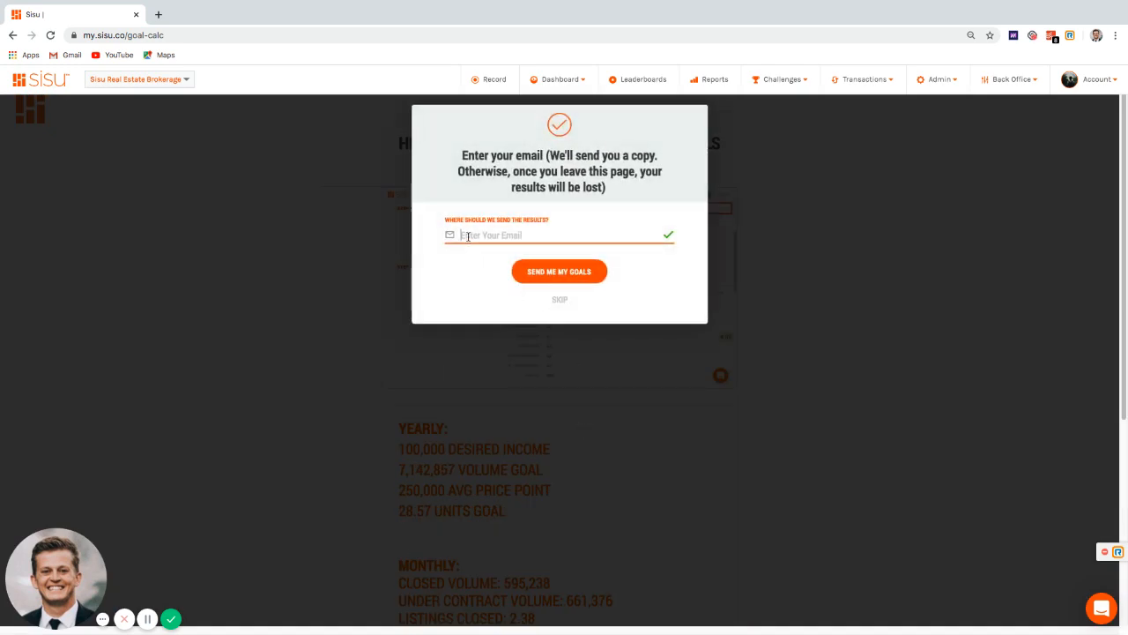
Skip emailing the results and highlight the calculated monthly goals from closed volume through contacts
left_click(561, 301)
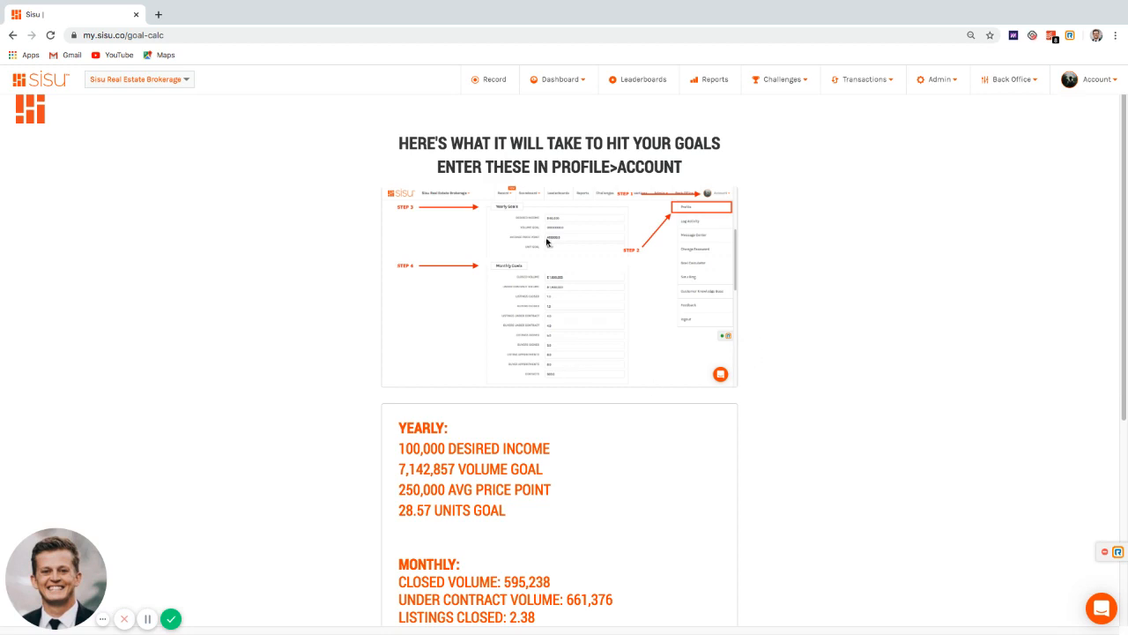
scroll(546, 242, "down", 3)
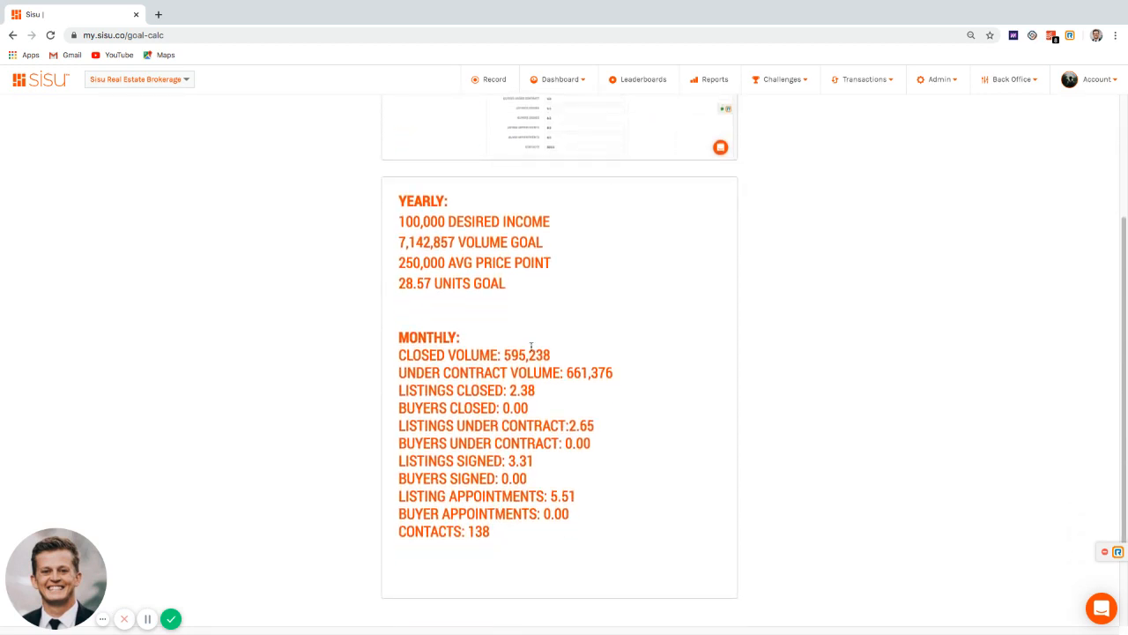
scroll(531, 345, "down", 1)
left_click_drag(489, 468, 398, 291)
Open the account's Goals page in a separate browser tab and look over the 2019 monthly goals list
left_click(1091, 79)
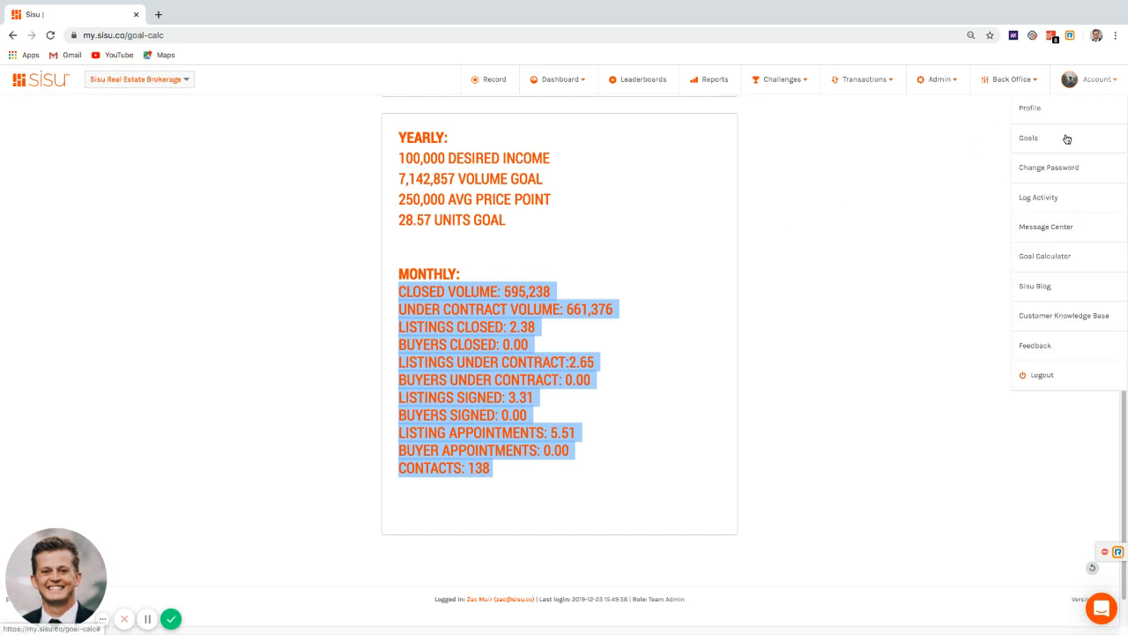
left_click(1045, 139, "super")
left_click(238, 14)
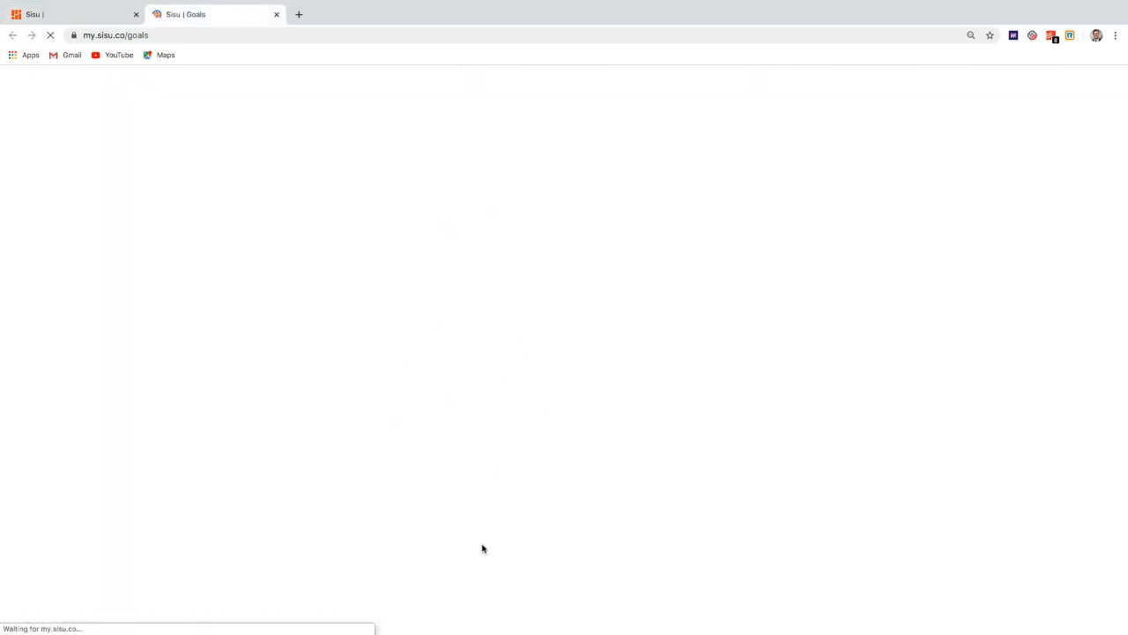
scroll(343, 403, "down", 5)
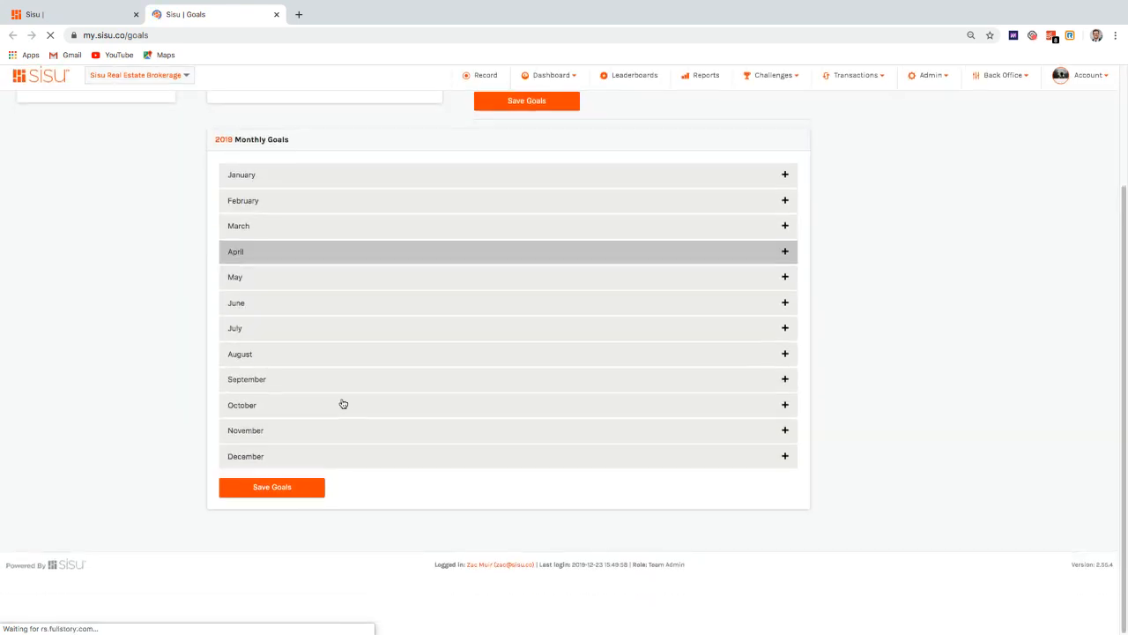
scroll(343, 403, "up", 3)
Return to the calculator results, clear the text highlight and review the instructions for entering the goals
left_click(71, 16)
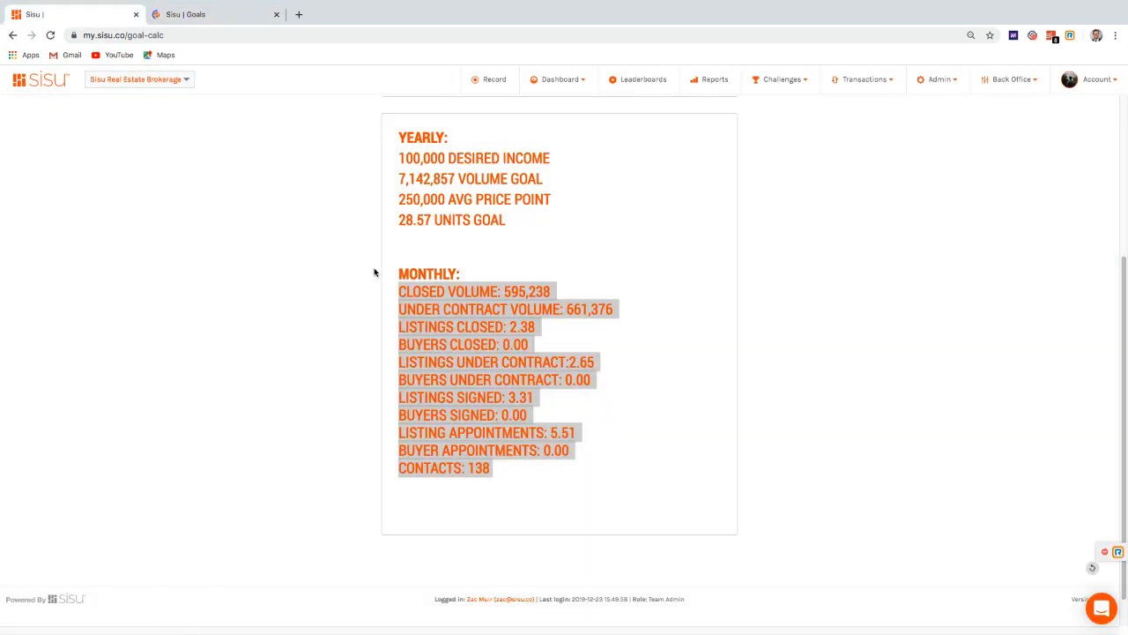
left_click(781, 334)
scroll(781, 335, "up", 4)
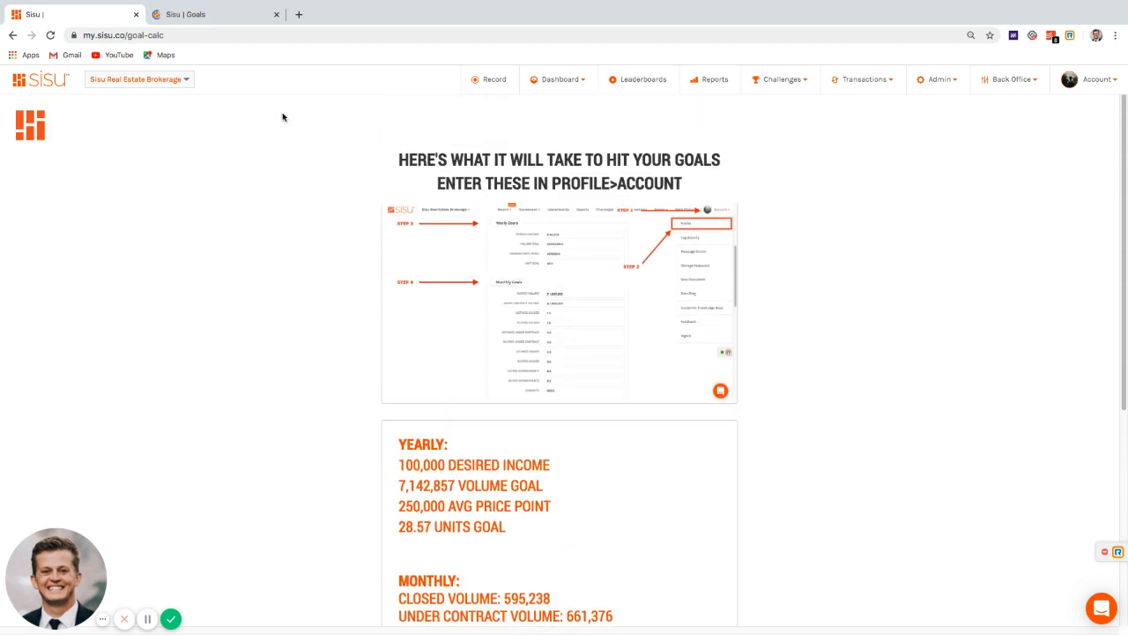
Switch back to the Goals page and examine which team, group and agent scopes the goals can be set for
left_click(208, 15)
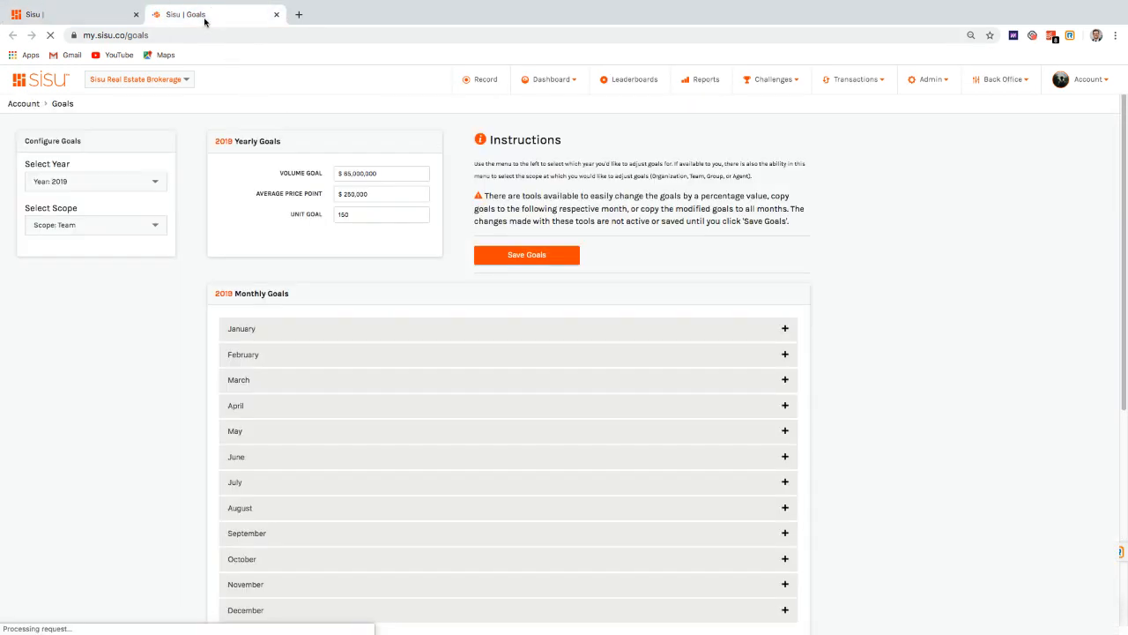
left_click(121, 230)
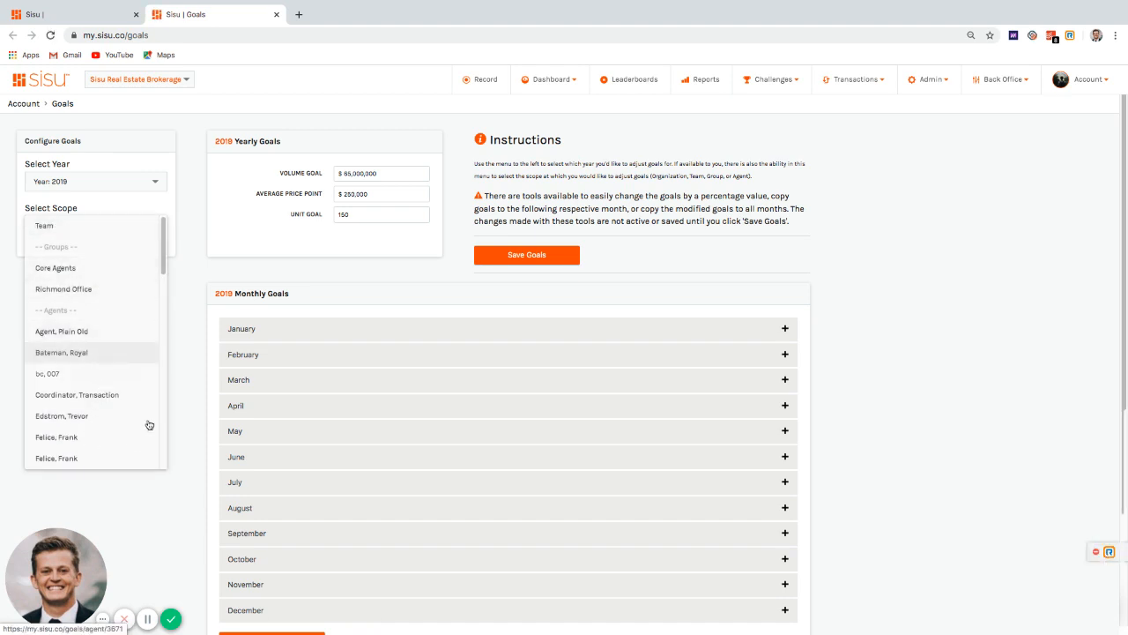
left_click(183, 345)
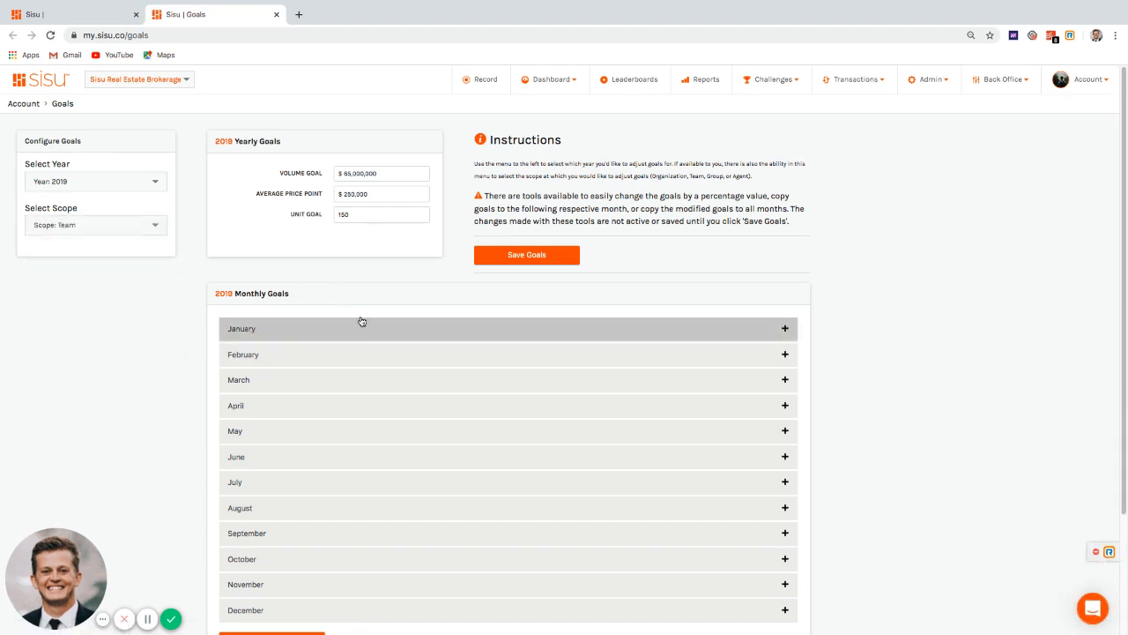